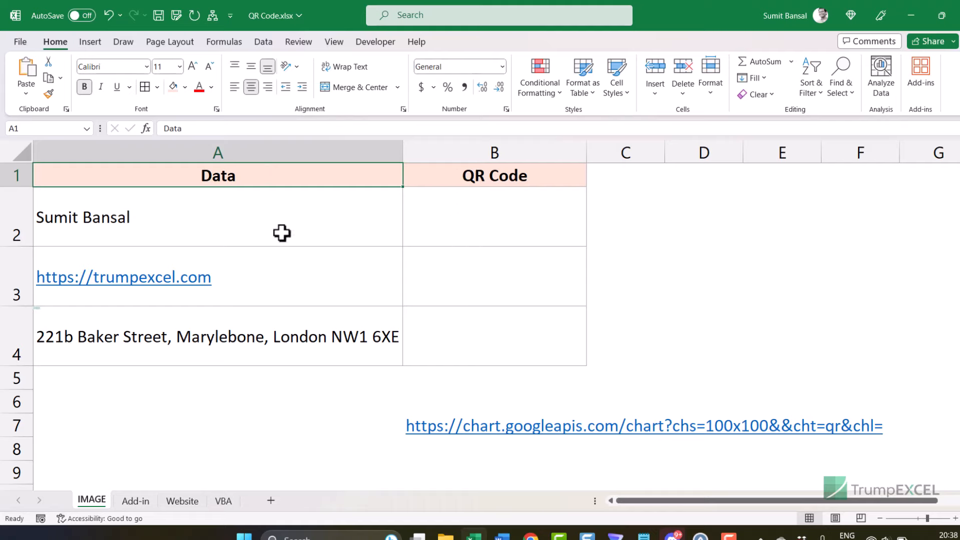
left_click_drag(280, 229, 268, 337)
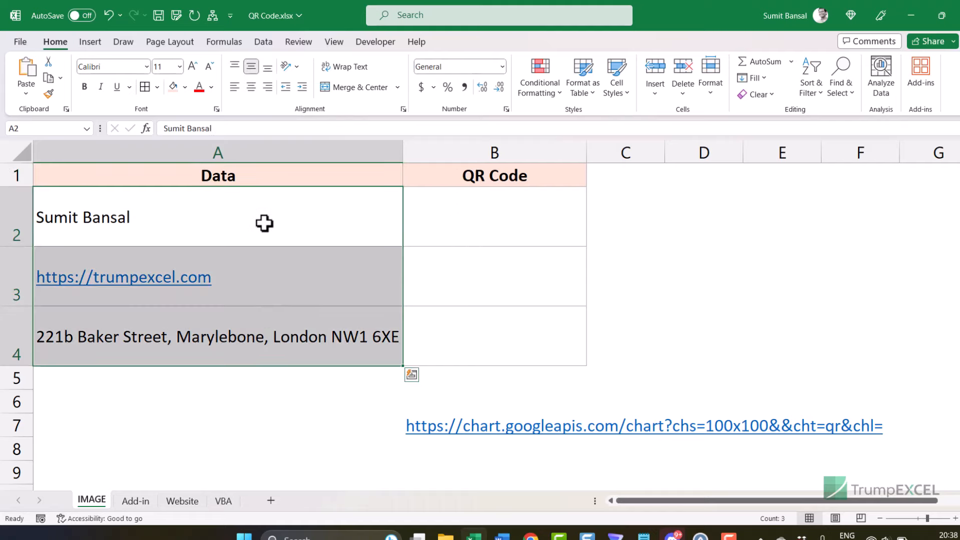
left_click(283, 228)
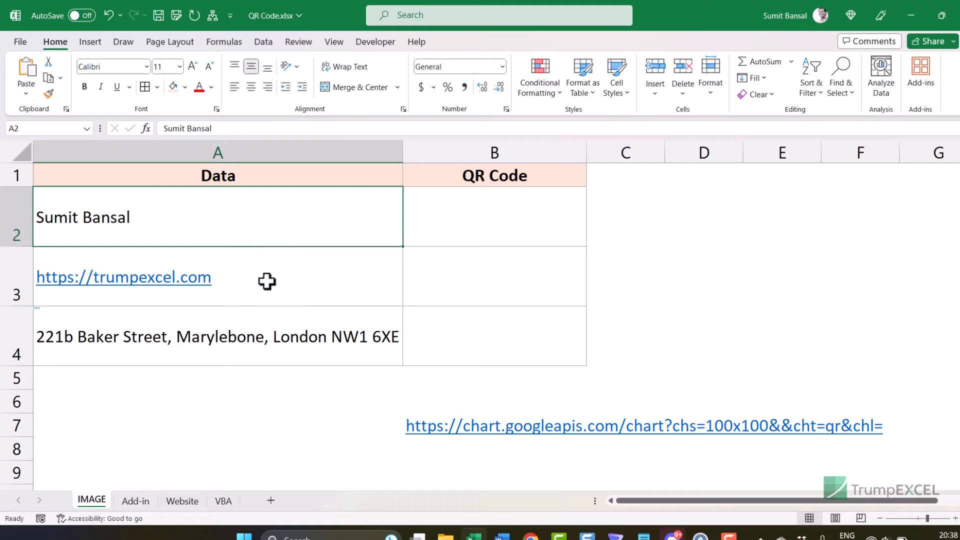
left_click(249, 336)
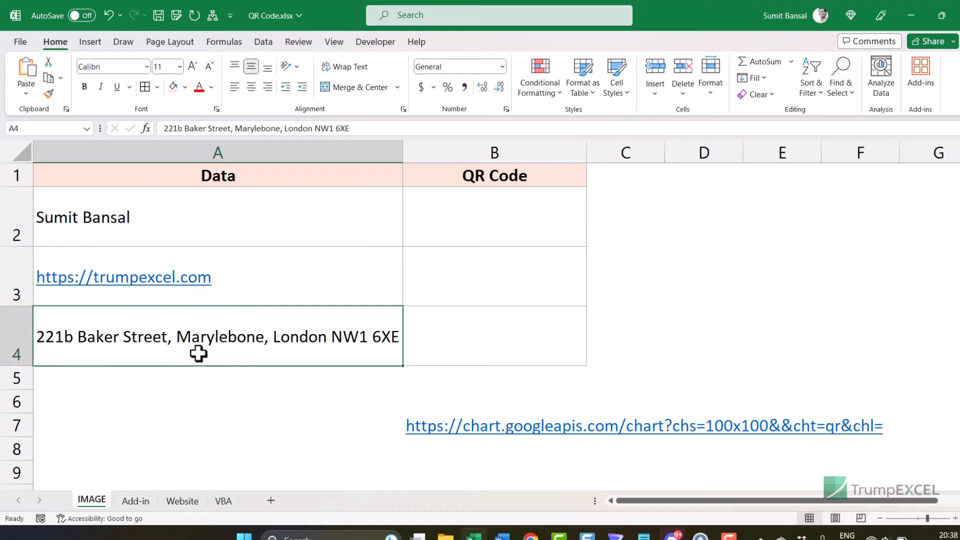
left_click_drag(426, 225, 426, 320)
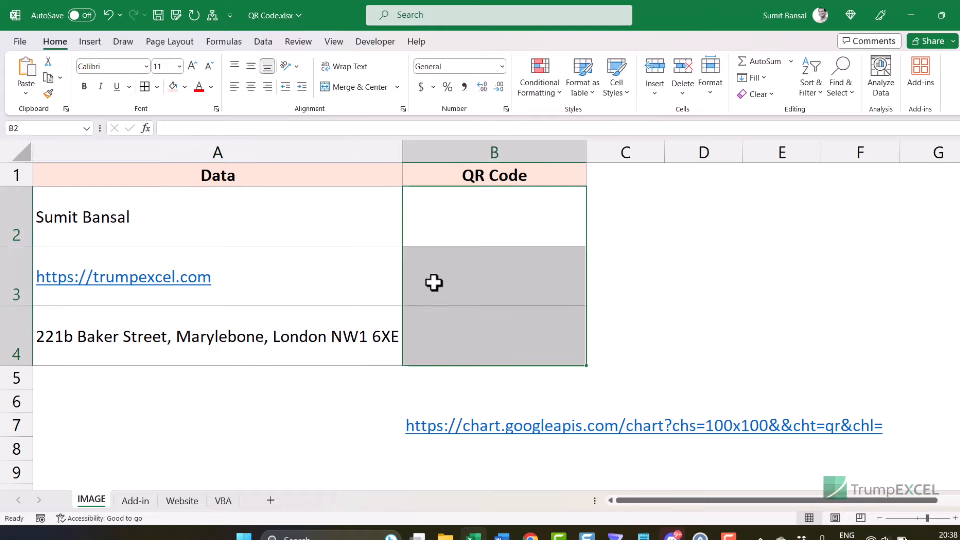
left_click(455, 228)
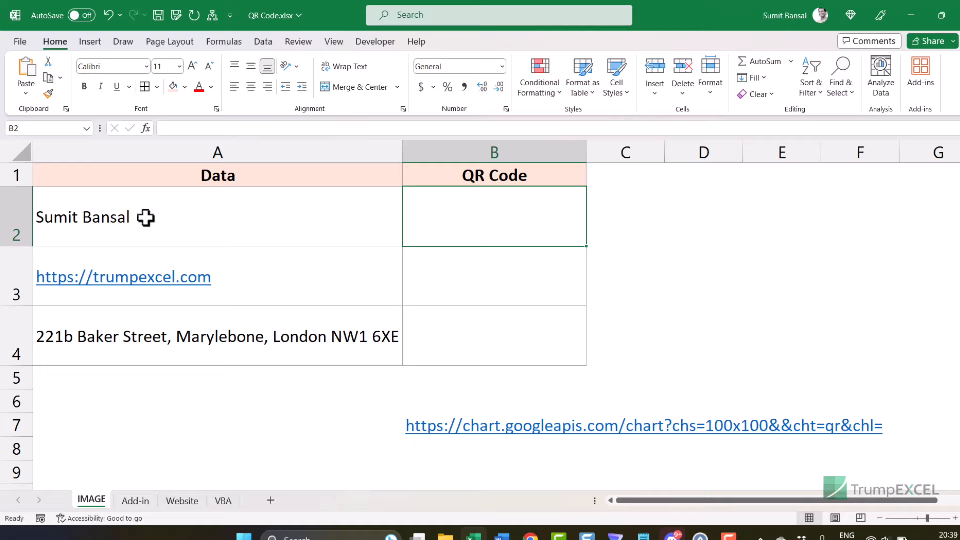
Copy the Google chart API URL text from inside cell B7
left_click(425, 443)
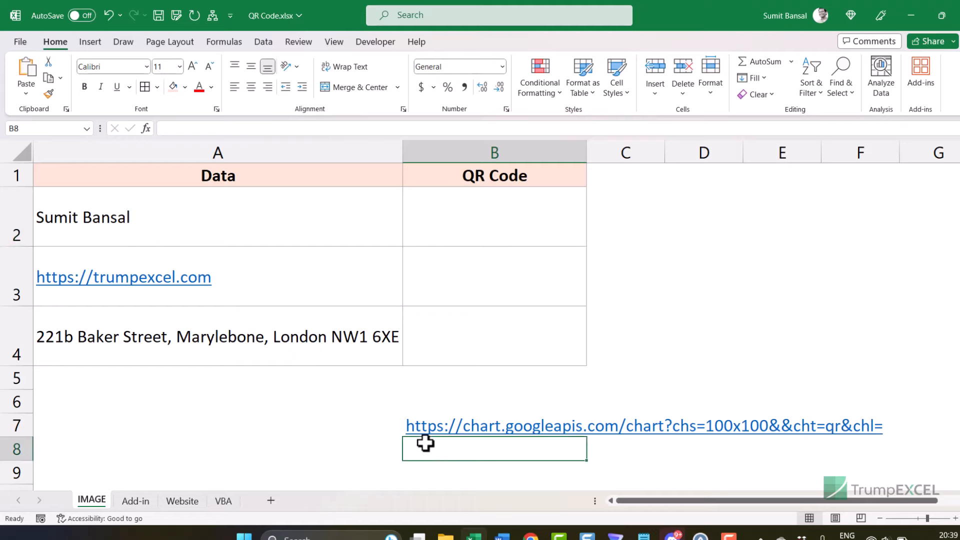
key("Up")
key("F2")
key("shift+Home")
key("ctrl+c")
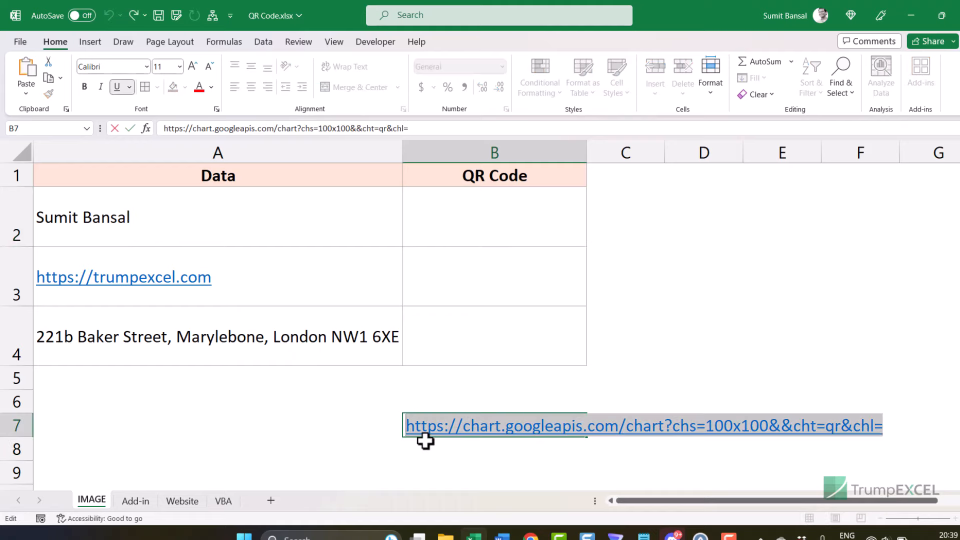
key("ctrl+Return")
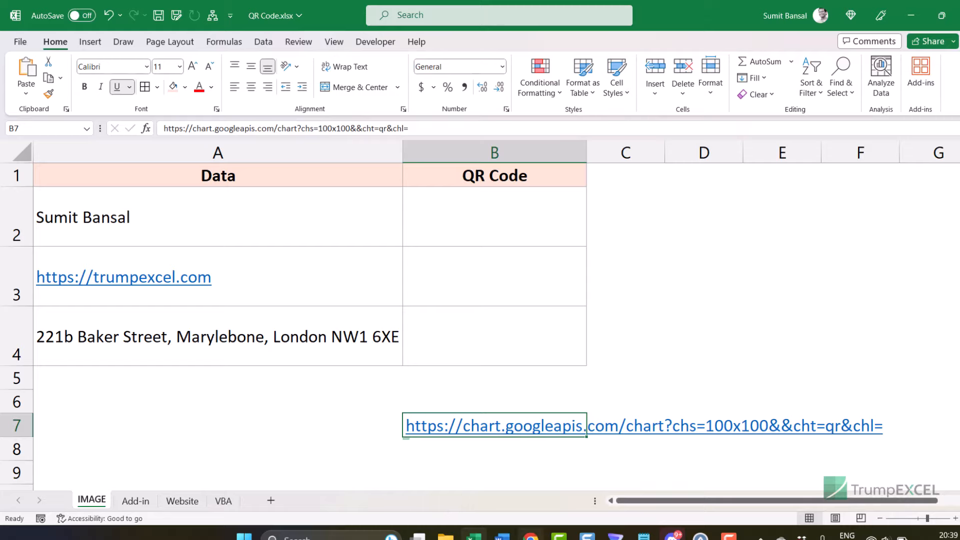
Switch to Chrome and load the copied chart URL with trumpexcel.com appended after chl= as the QR data
left_click(530, 537)
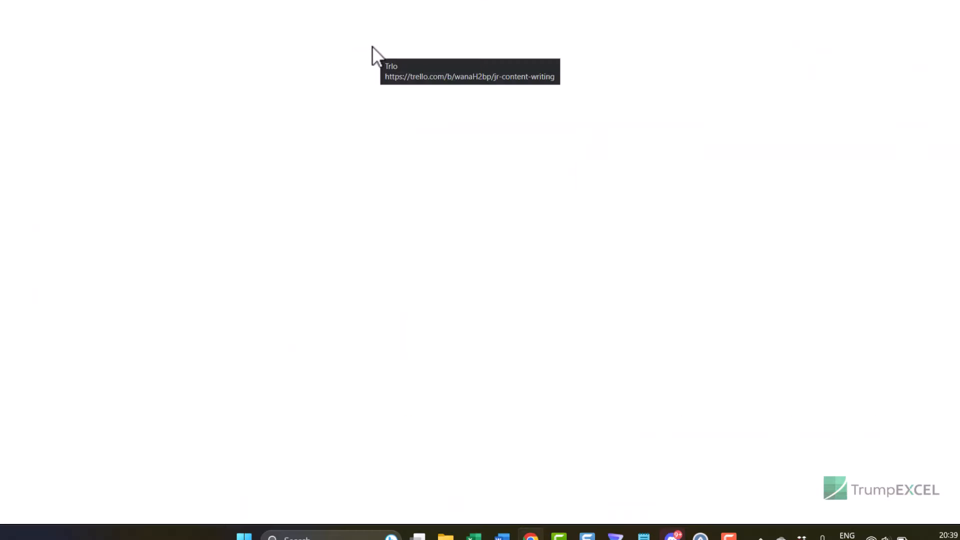
key("ctrl+v")
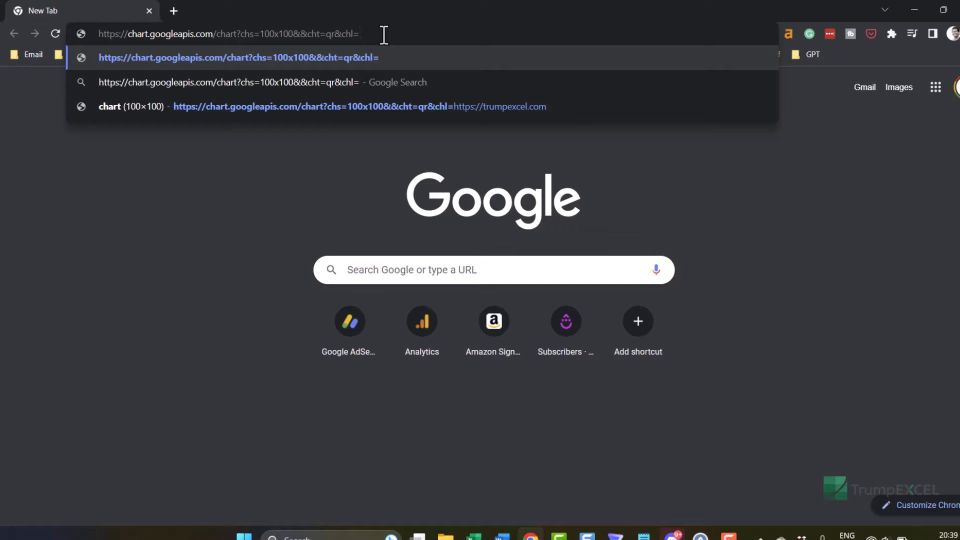
type("trum")
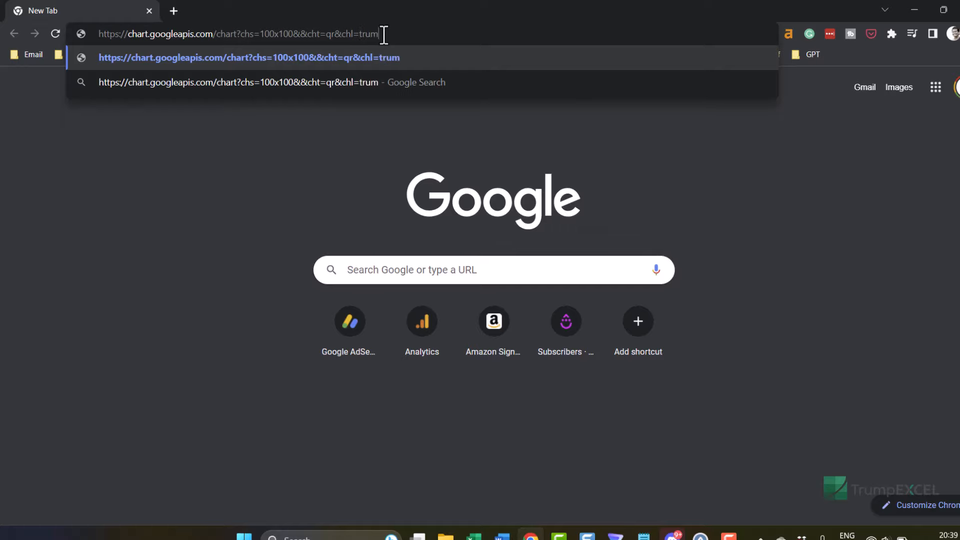
type("pexcel.com")
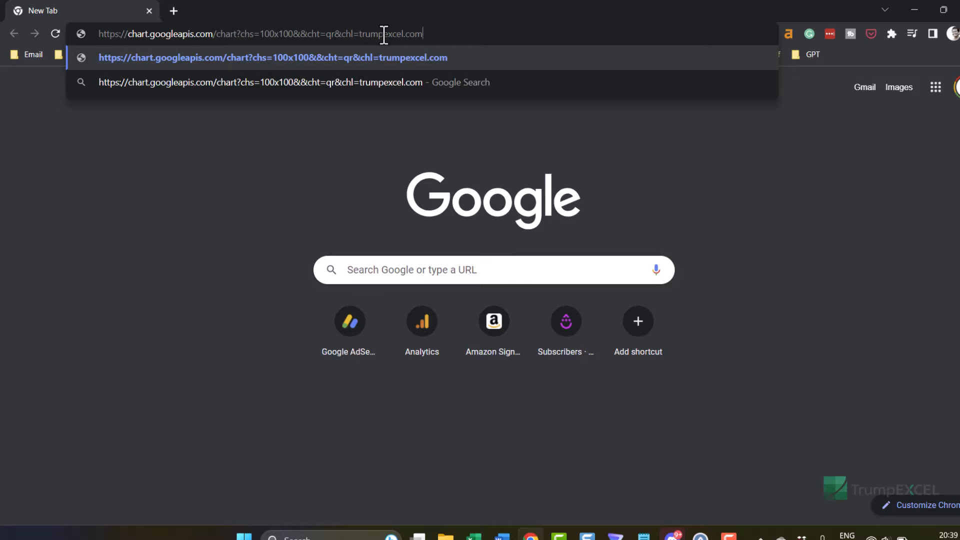
key("Return")
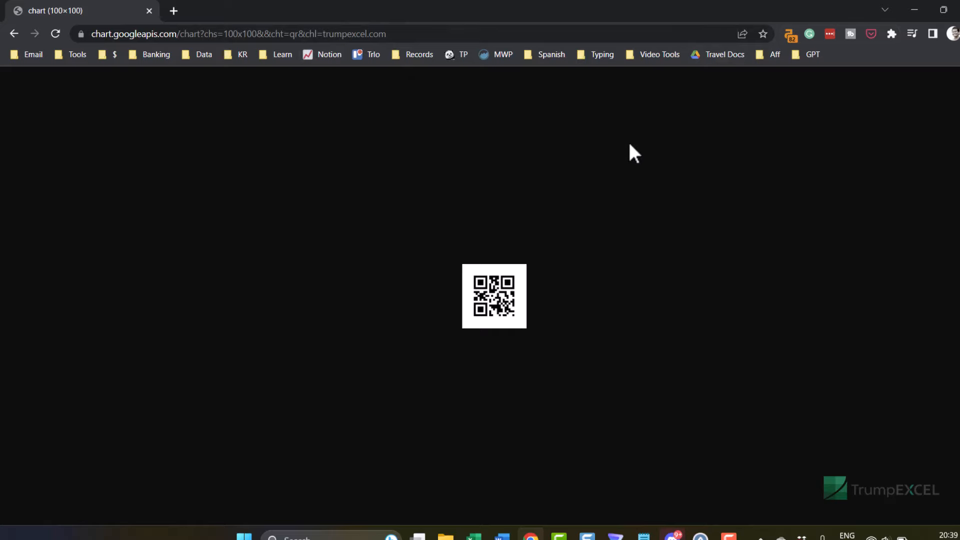
Return to the QR Code.xlsx workbook in Excel and copy the full URL text of cell B7 again
key("alt+Tab")
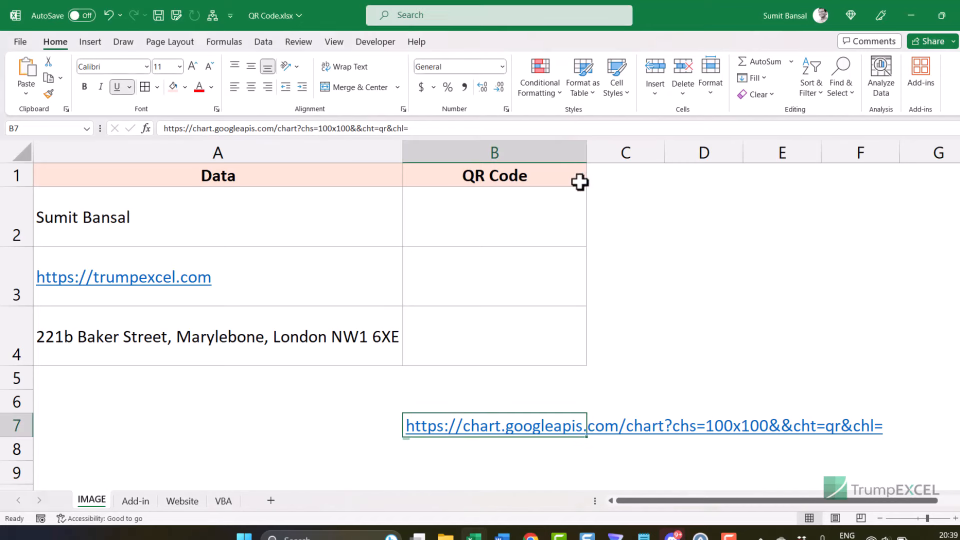
left_click(509, 221)
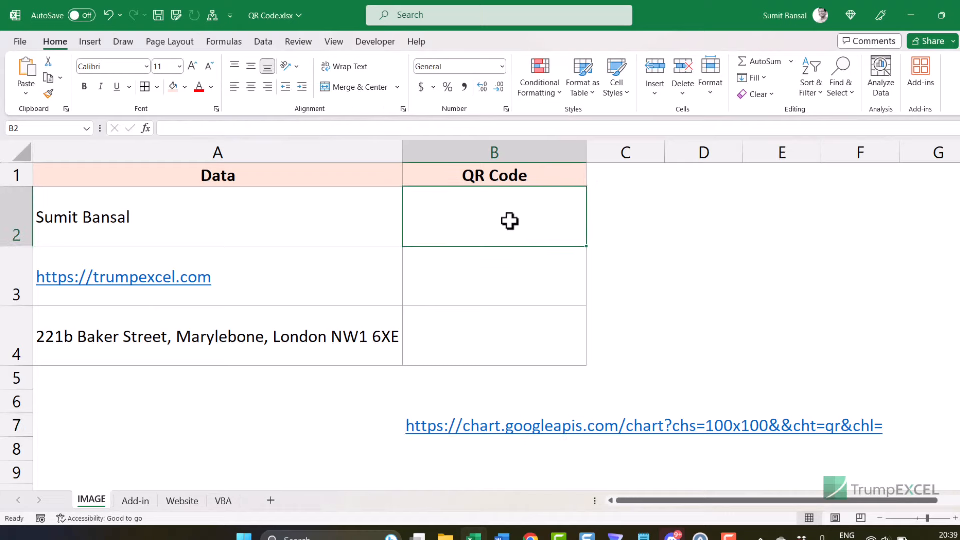
left_click(422, 442)
key("Up")
key("F2")
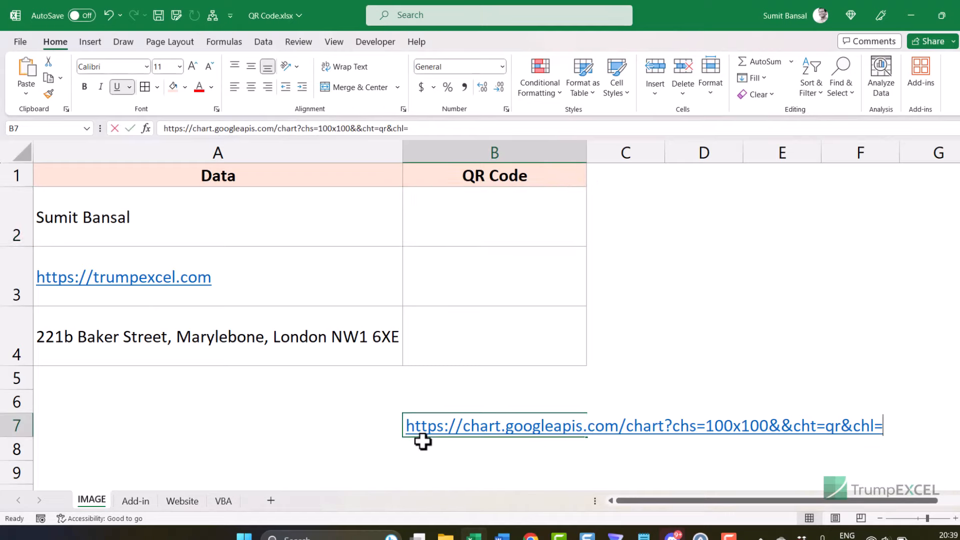
key("shift+Home")
key("ctrl+c")
key("ctrl+Return")
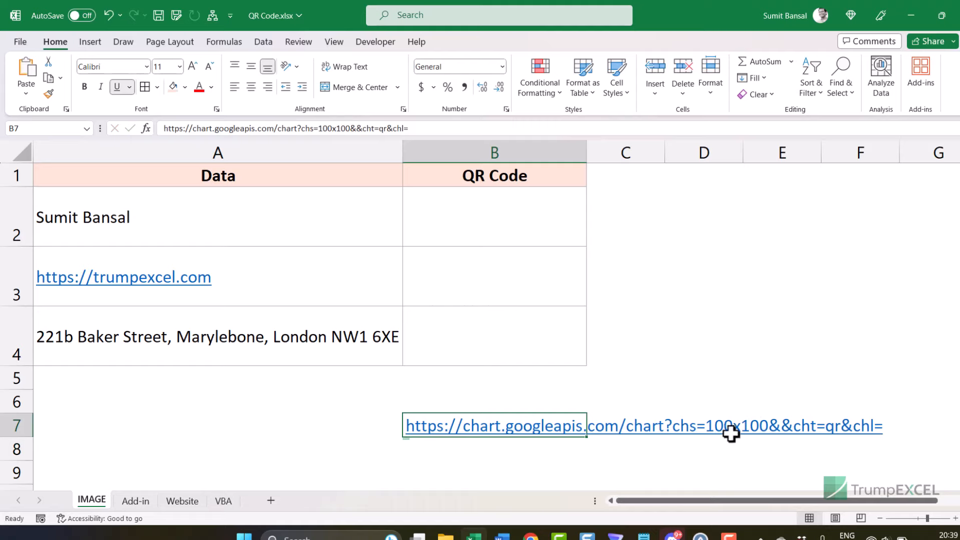
left_click(512, 227)
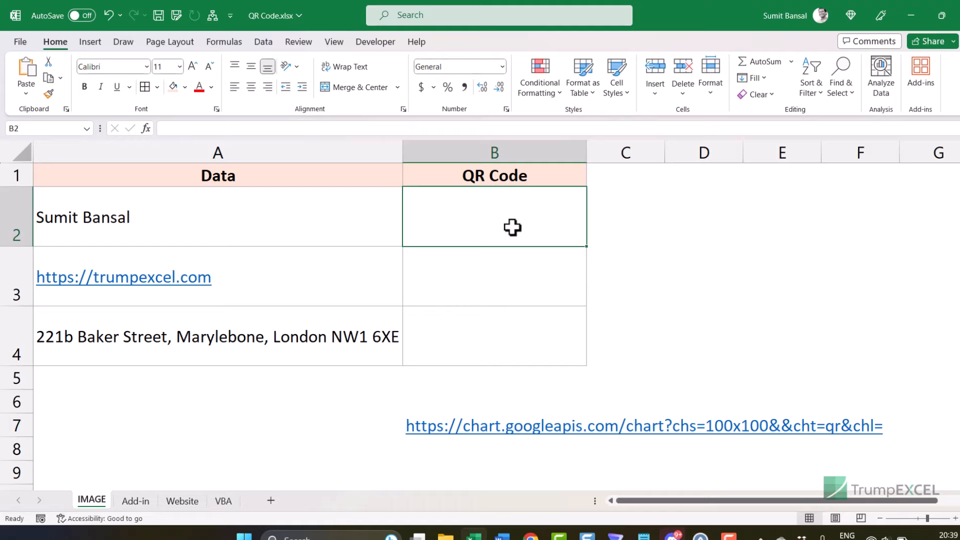
type("=image")
key("Tab")
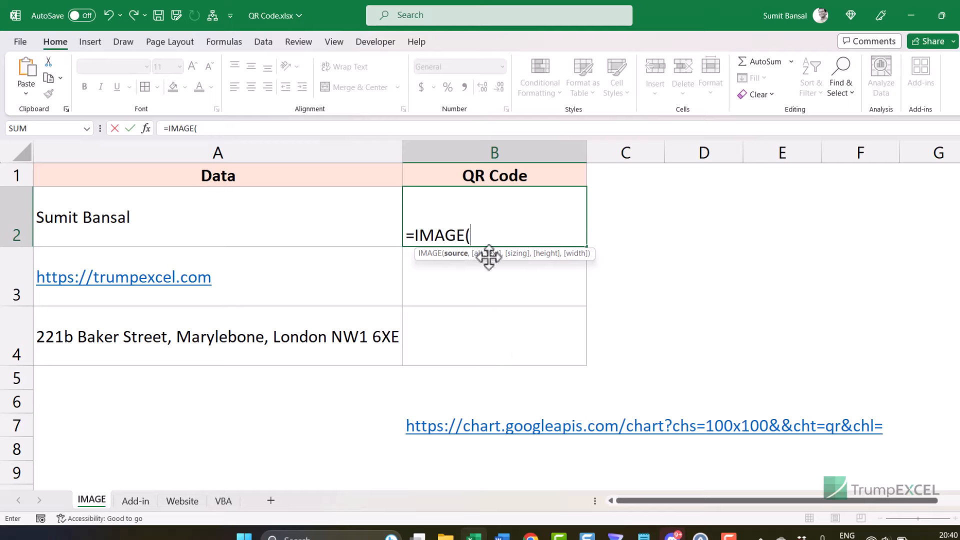
type("\"v")
key("BackSpace")
key("ctrl+v")
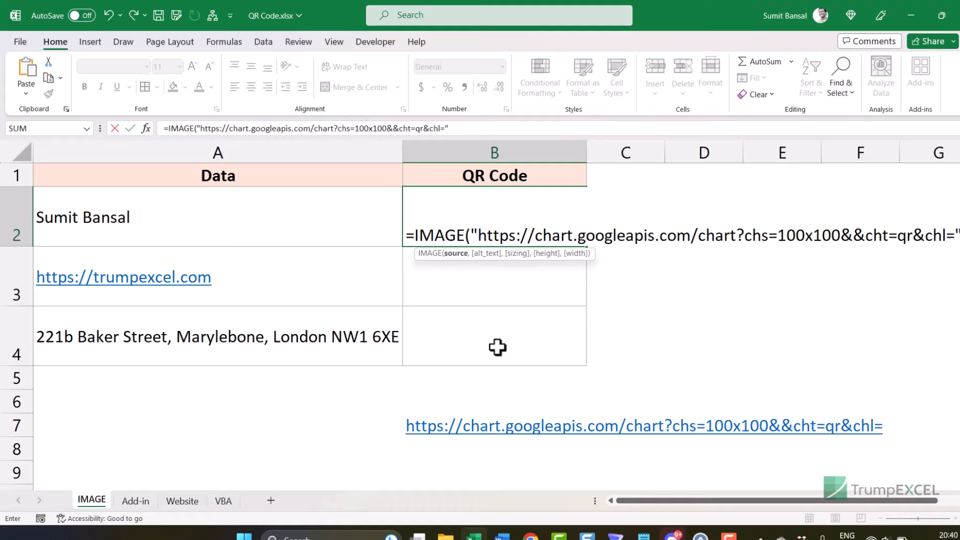
Complete B2's IMAGE formula by joining cell A2 to the URL with &, and fill it down to B4
left_click(480, 131)
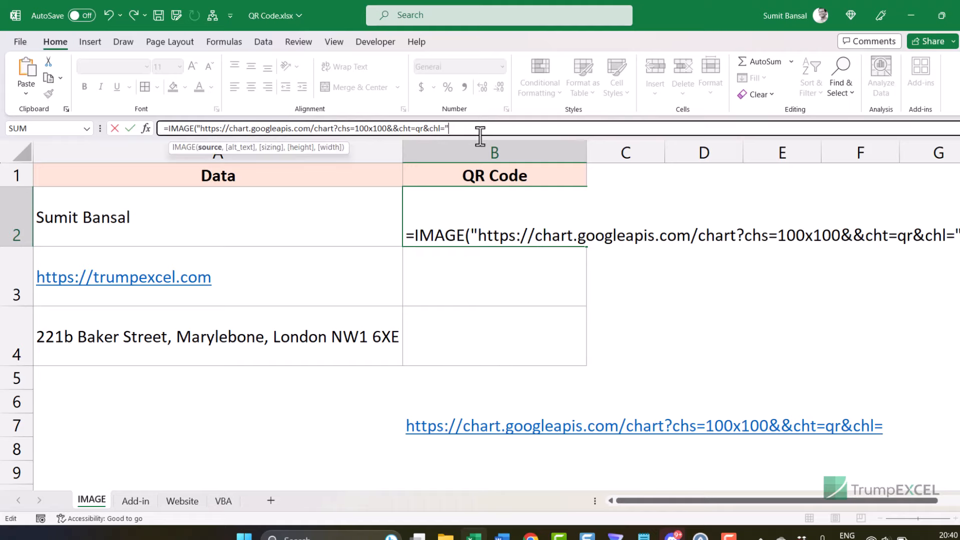
type("%")
key("BackSpace")
type("&")
left_click(253, 220)
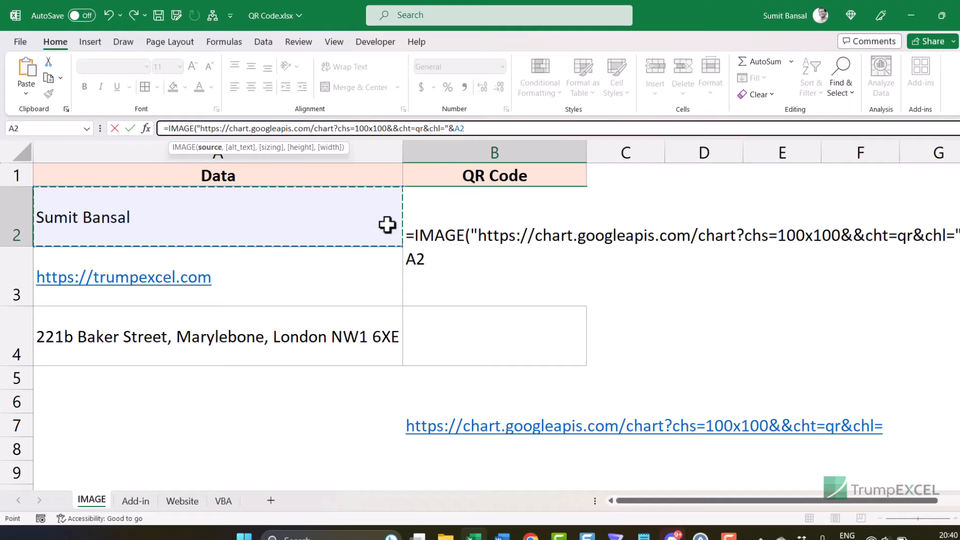
key("Return")
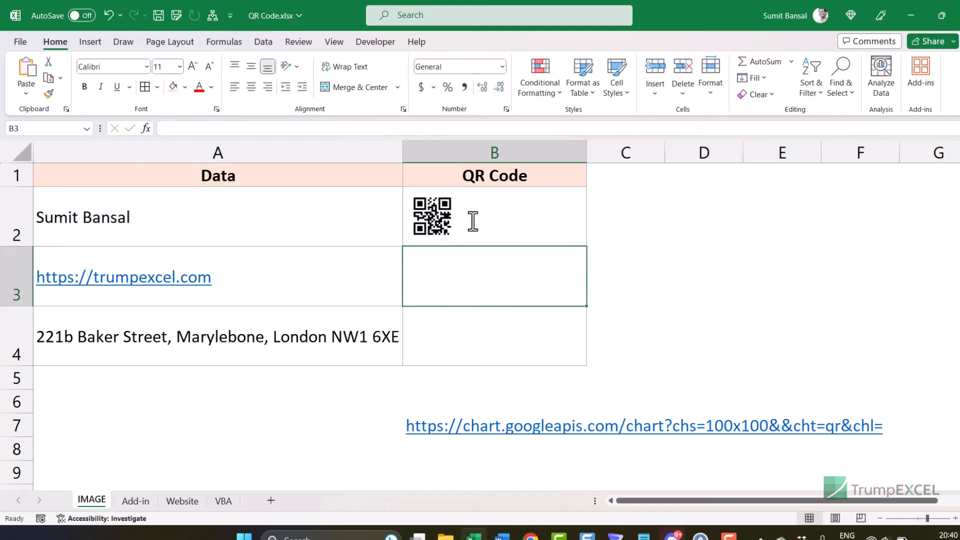
left_click(498, 215)
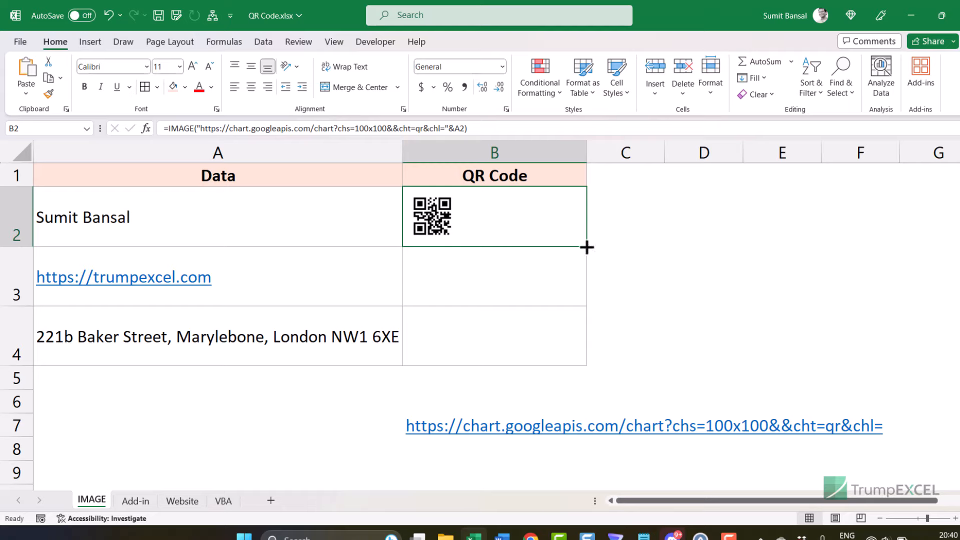
left_click_drag(587, 247, 569, 353)
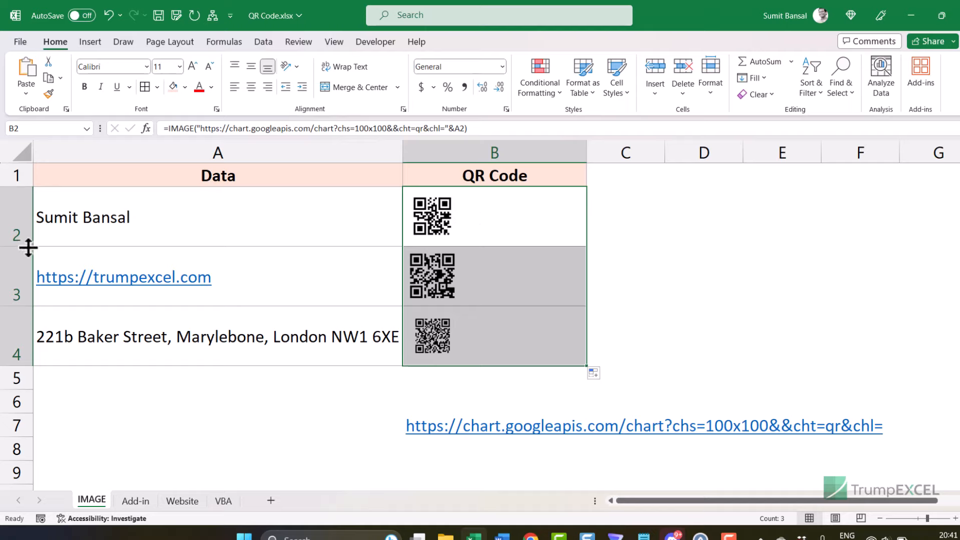
Enlarge the first QR code by making row 2 much taller and column B wider
left_click_drag(28, 247, 23, 314)
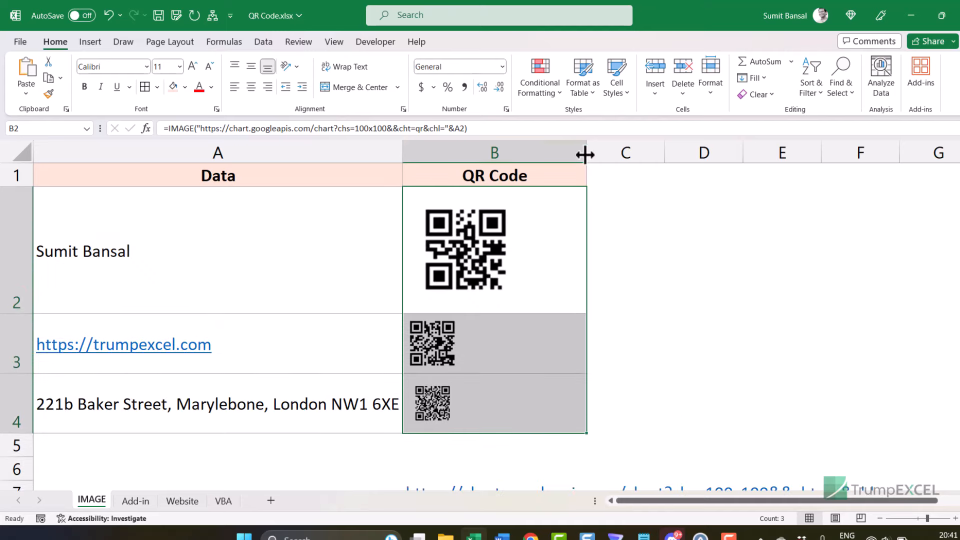
left_click_drag(585, 155, 707, 150)
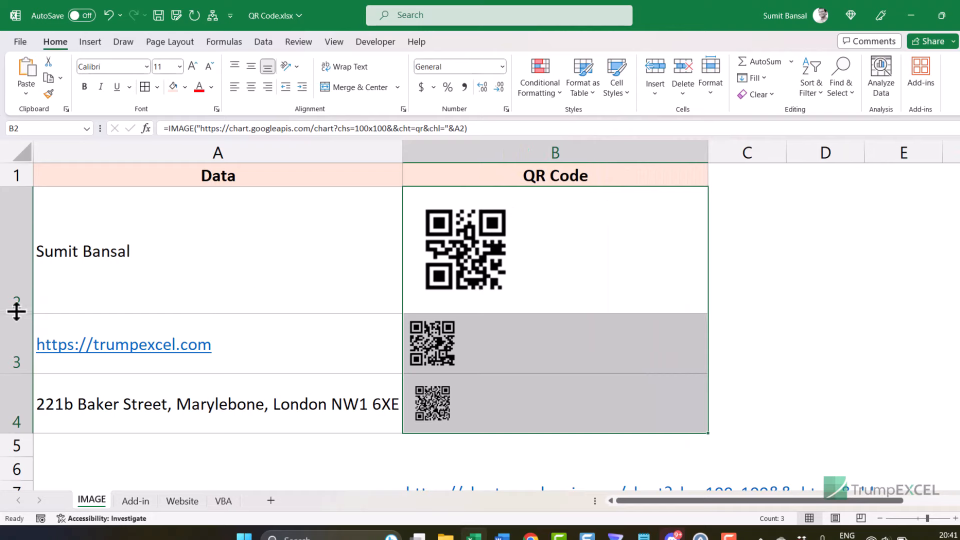
left_click_drag(17, 311, 16, 340)
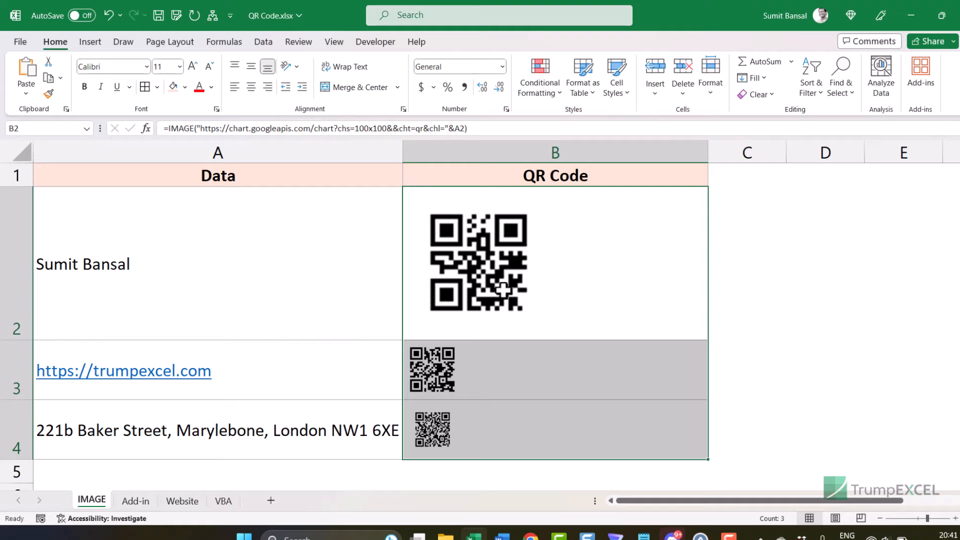
scroll(468, 343, "down", 2)
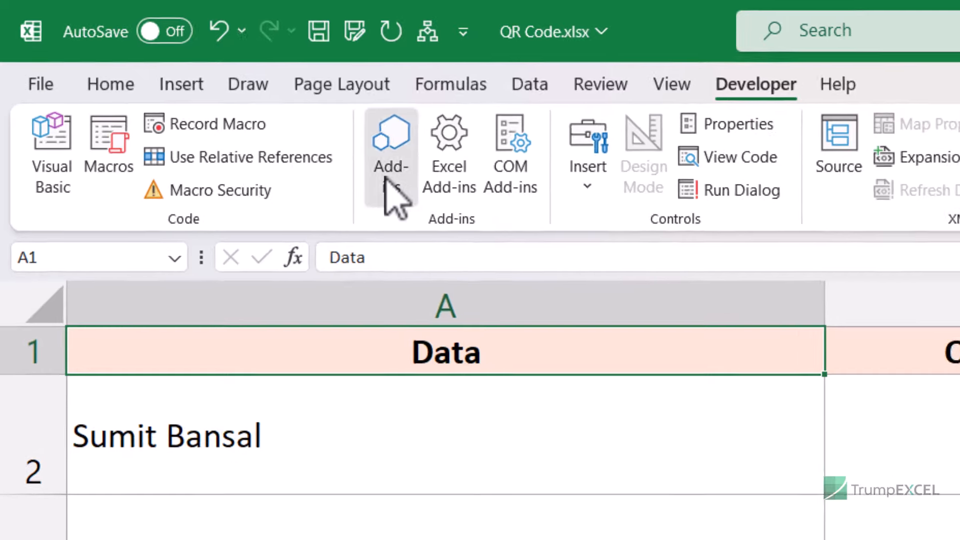
Search the Office Add-ins store for "qr codes" and add QR4Office, accepting its license terms
left_click(406, 190)
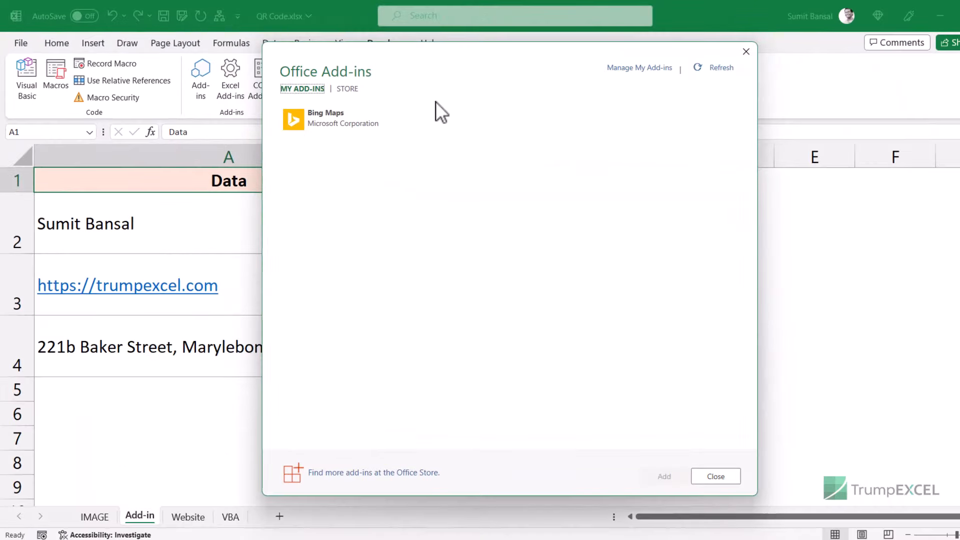
left_click(348, 89)
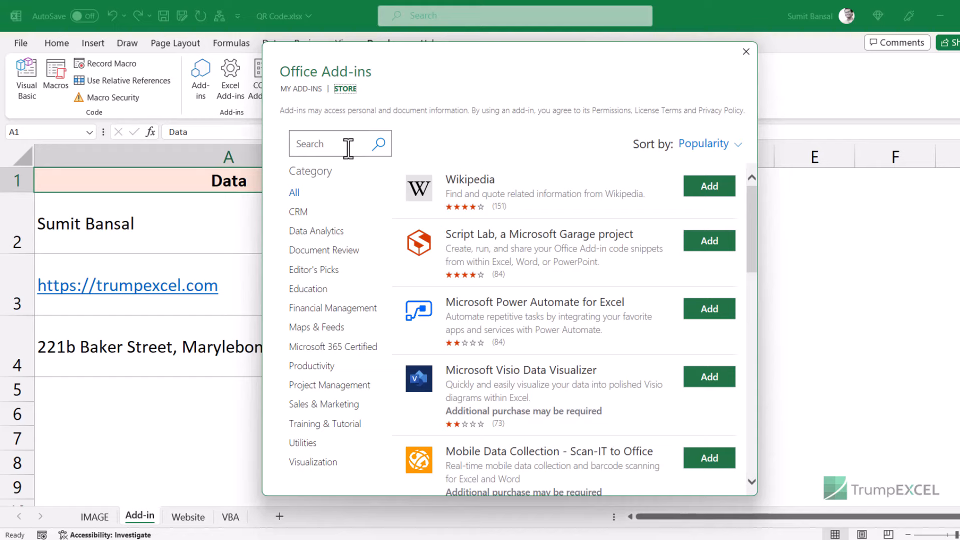
left_click(348, 148)
type("qr codes")
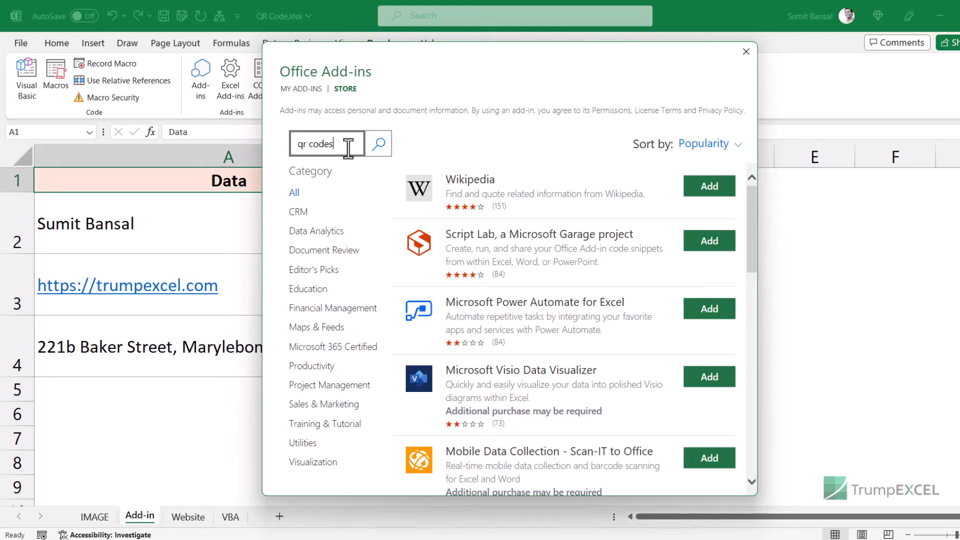
key("Return")
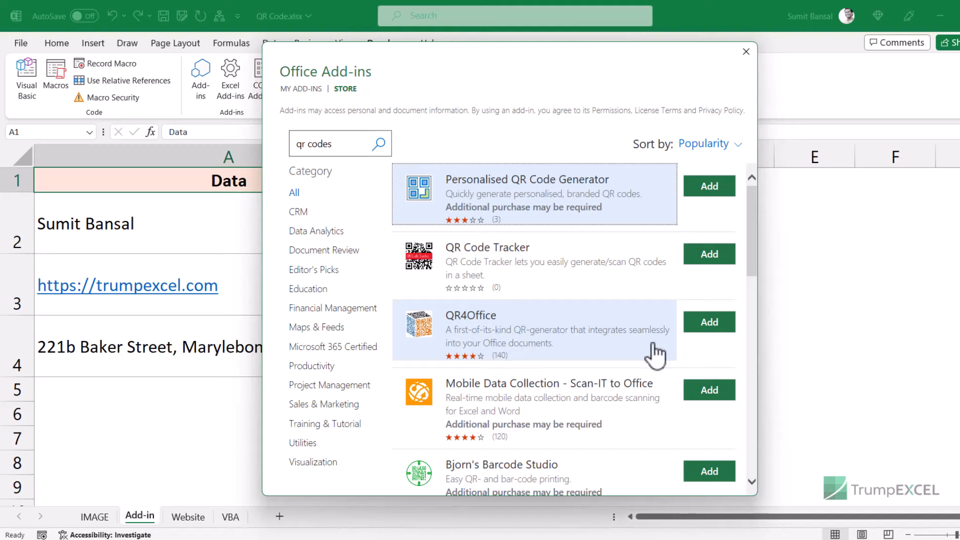
left_click(700, 330)
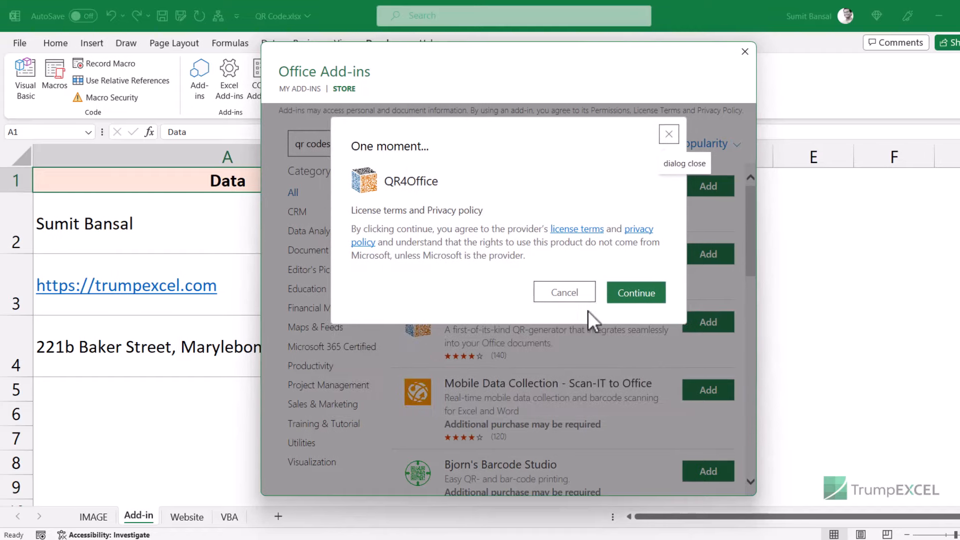
left_click(569, 296)
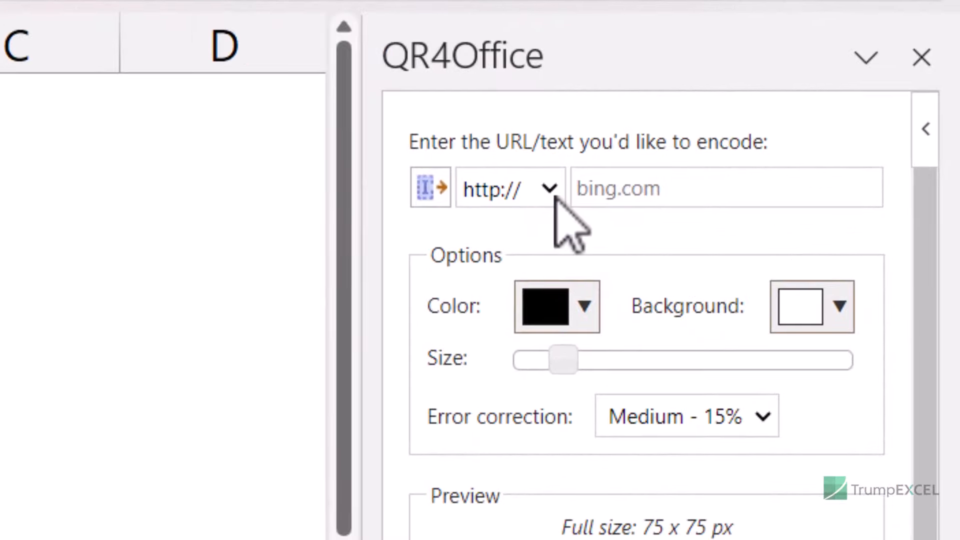
Set the QR4Office content type to custom and enter the full name from cell A2 as the text to encode
left_click(800, 213)
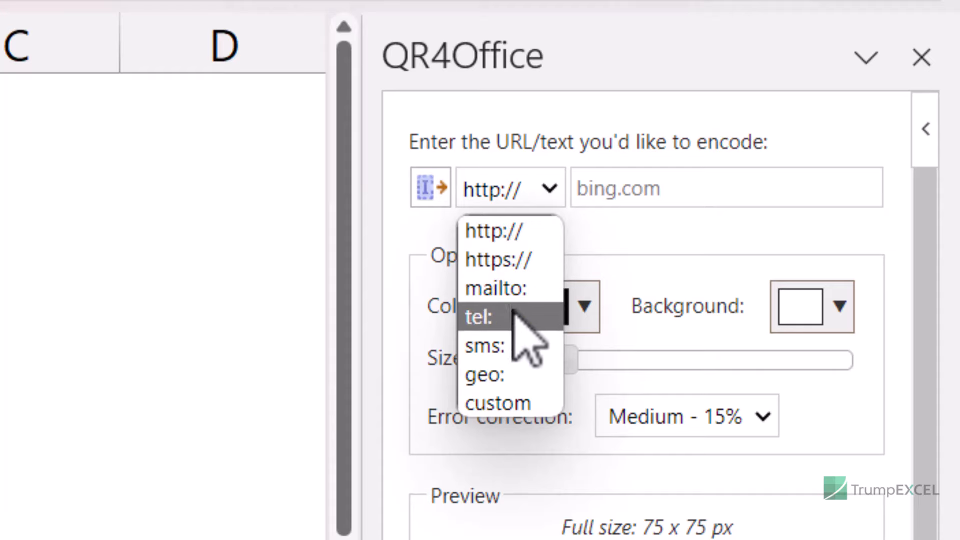
left_click(511, 407)
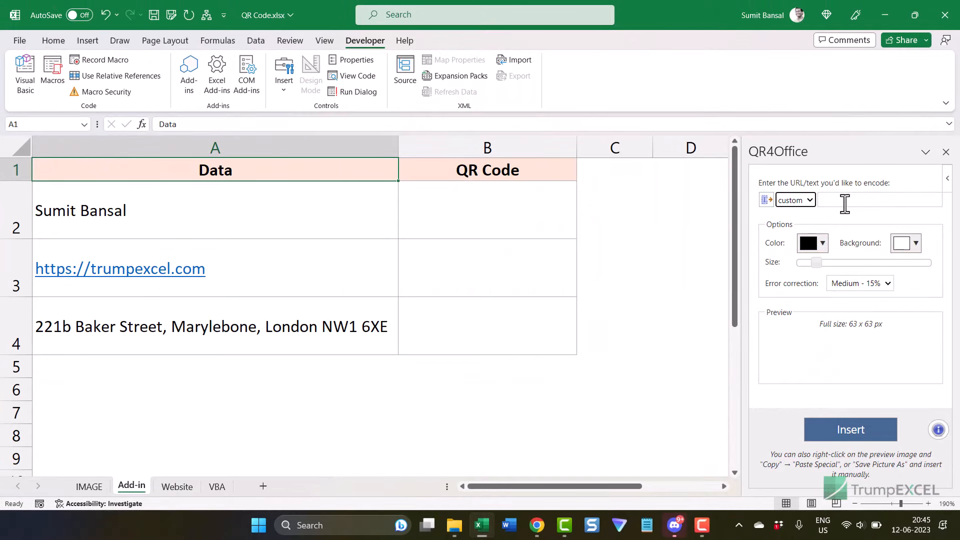
left_click(166, 213)
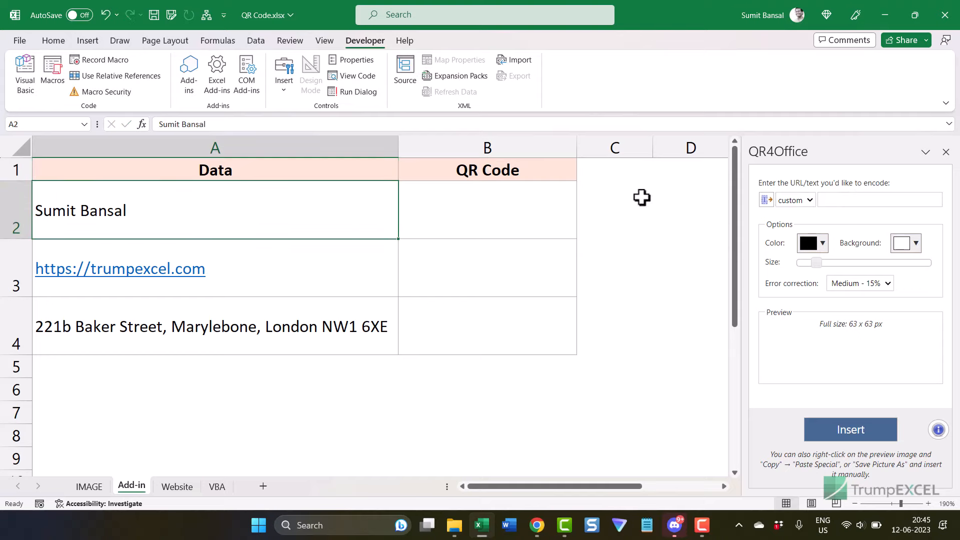
left_click(839, 199)
type("Sumit Bansal")
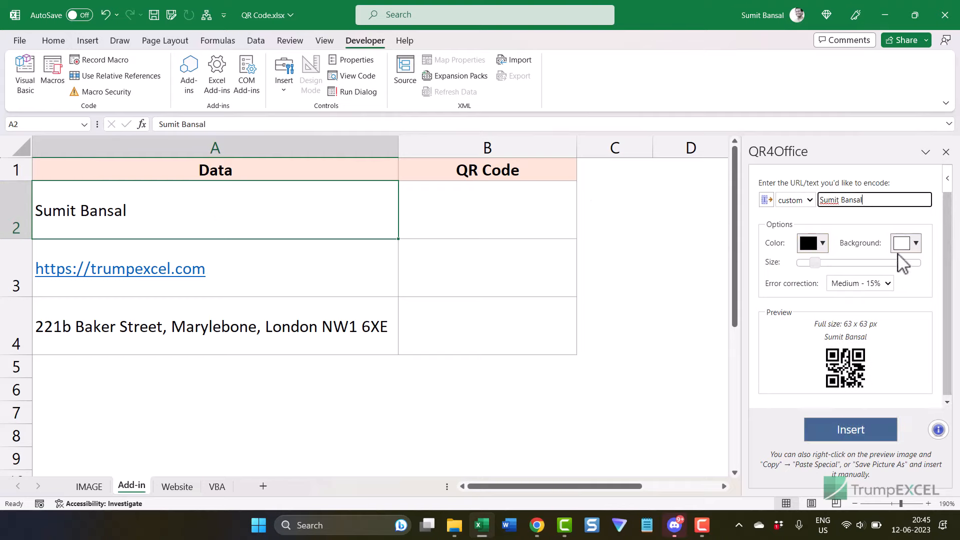
left_click(818, 264)
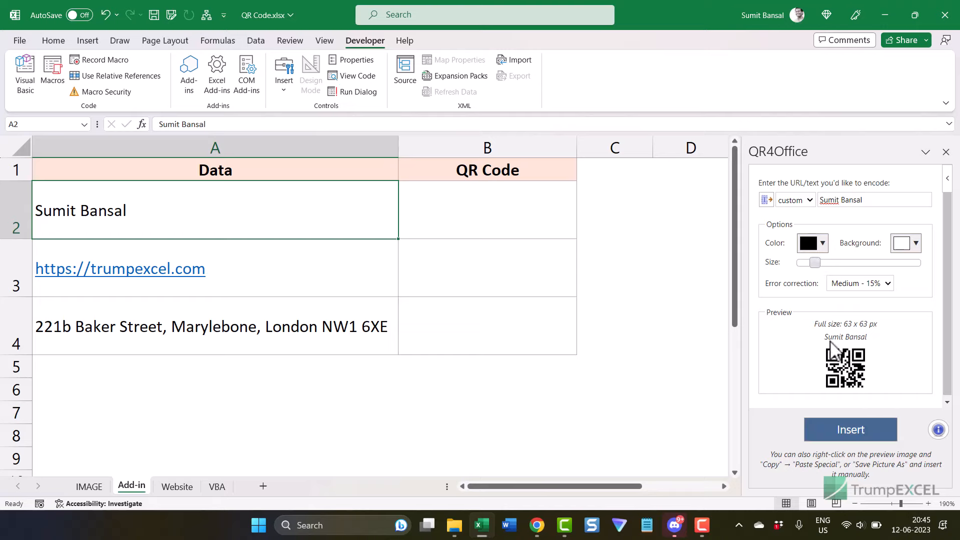
Insert the name's QR code into the sheet, make row 2 taller to fit it, and center the code in cell B2
left_click(851, 433)
left_click_drag(98, 222, 496, 226)
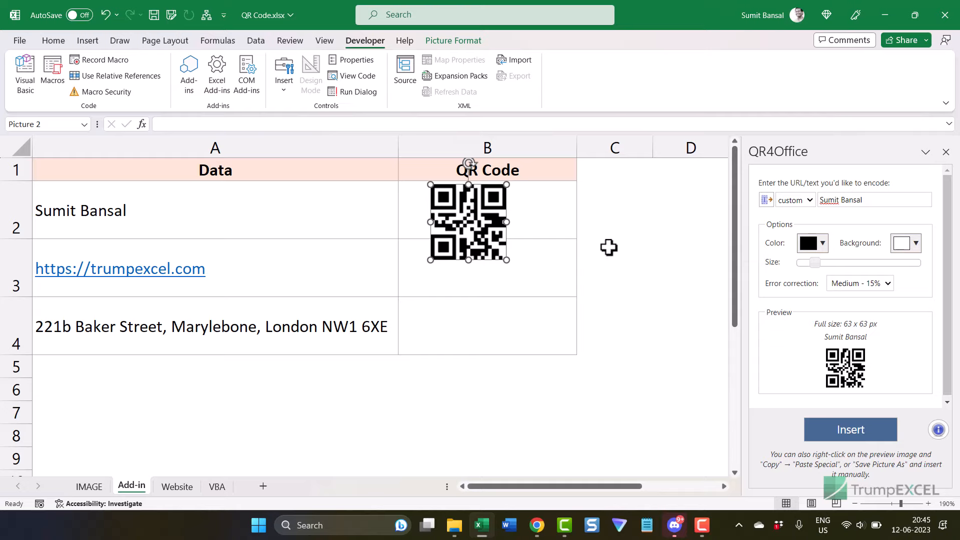
mouse_move(476, 214)
left_mouse_down()
mouse_move(489, 254)
mouse_move(507, 228)
mouse_move(500, 236)
mouse_move(517, 230)
mouse_move(509, 253)
mouse_move(493, 217)
left_mouse_up()
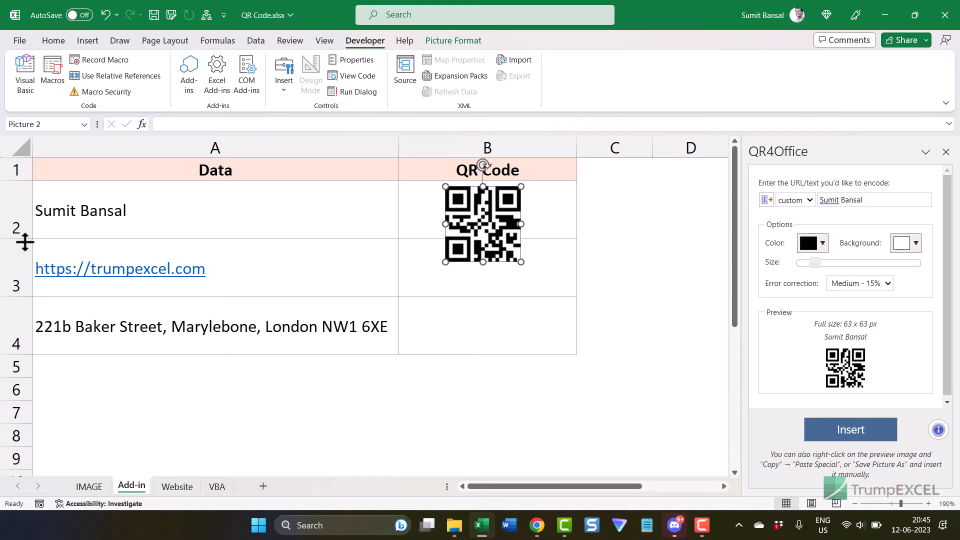
left_click_drag(25, 239, 29, 289)
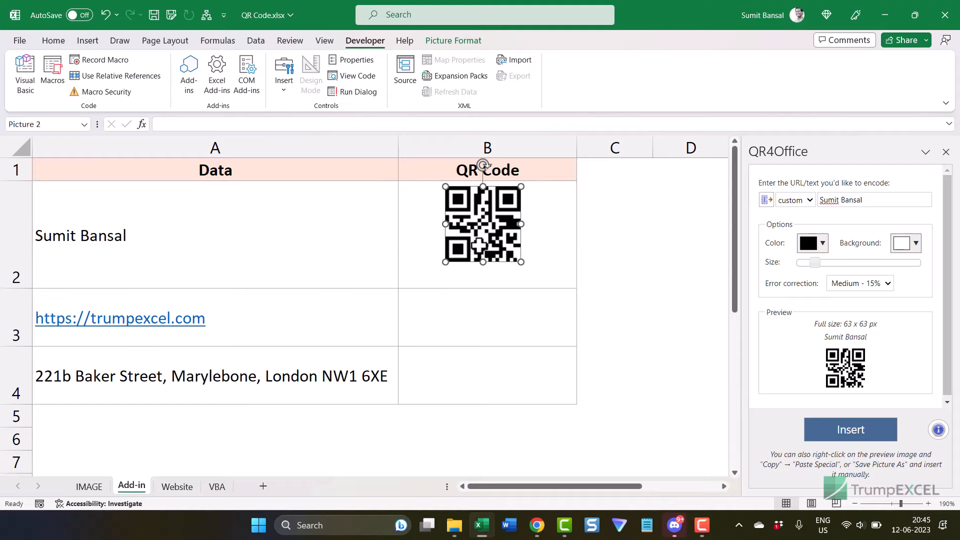
left_click_drag(491, 223, 492, 231)
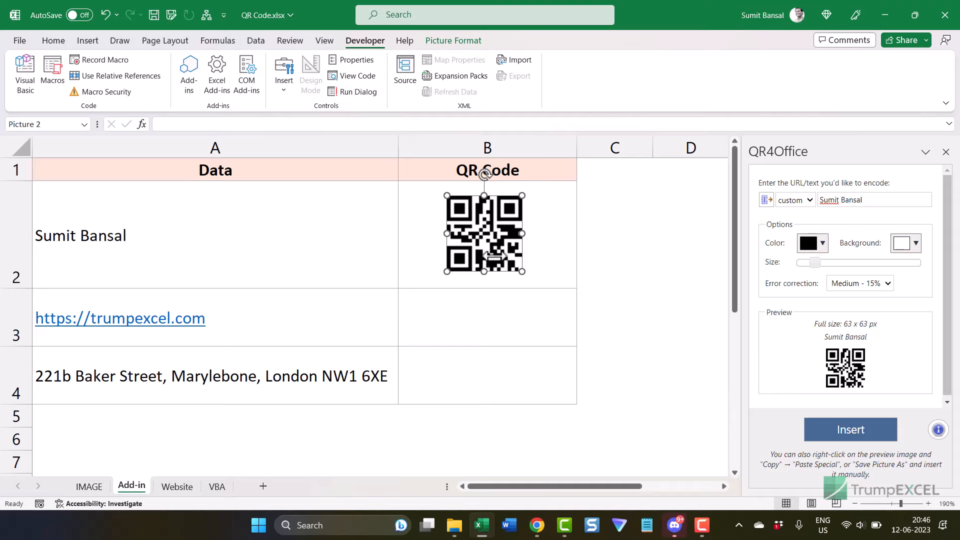
double_click(229, 324)
left_click_drag(229, 323, 30, 318)
left_click(859, 200)
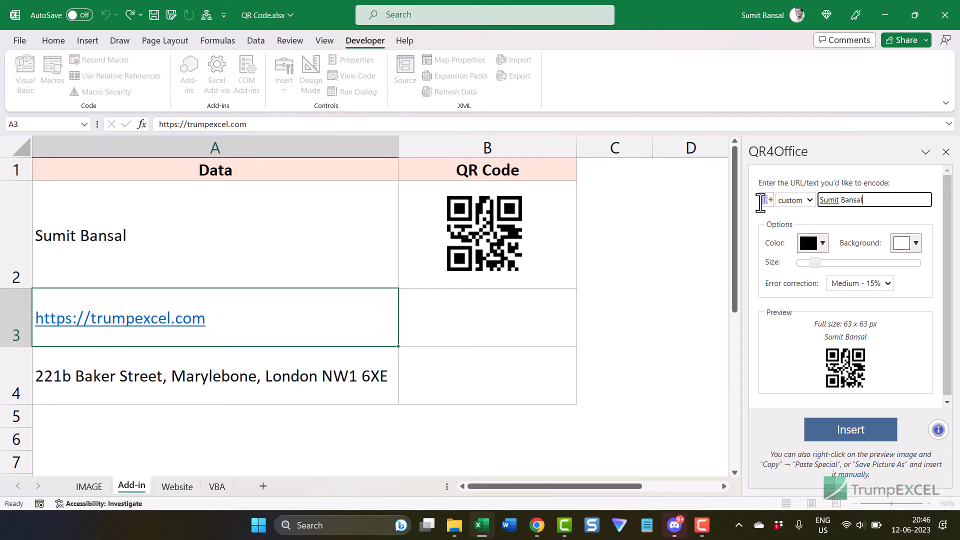
left_click(766, 199)
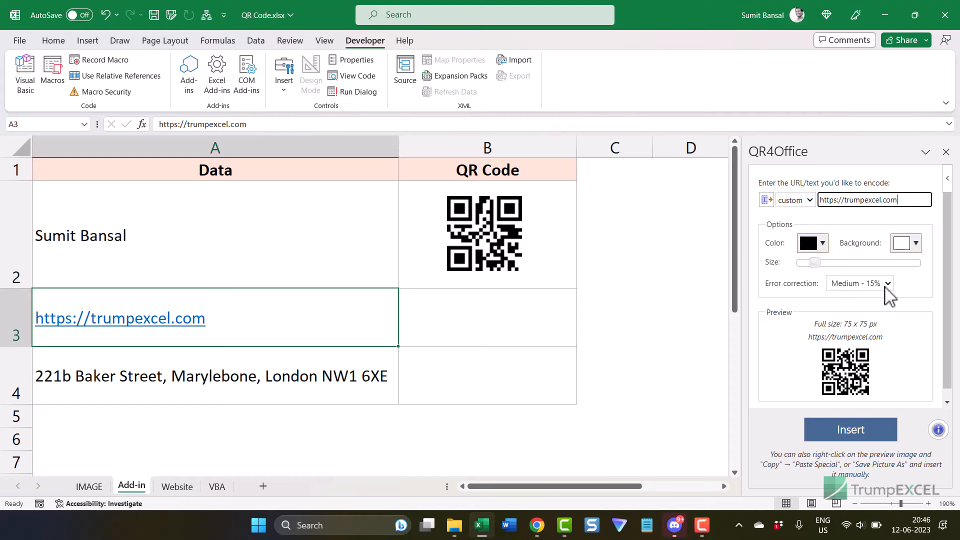
Insert the URL's QR code, move it to cell B3, and make row 3 taller to fit it
left_click(860, 434)
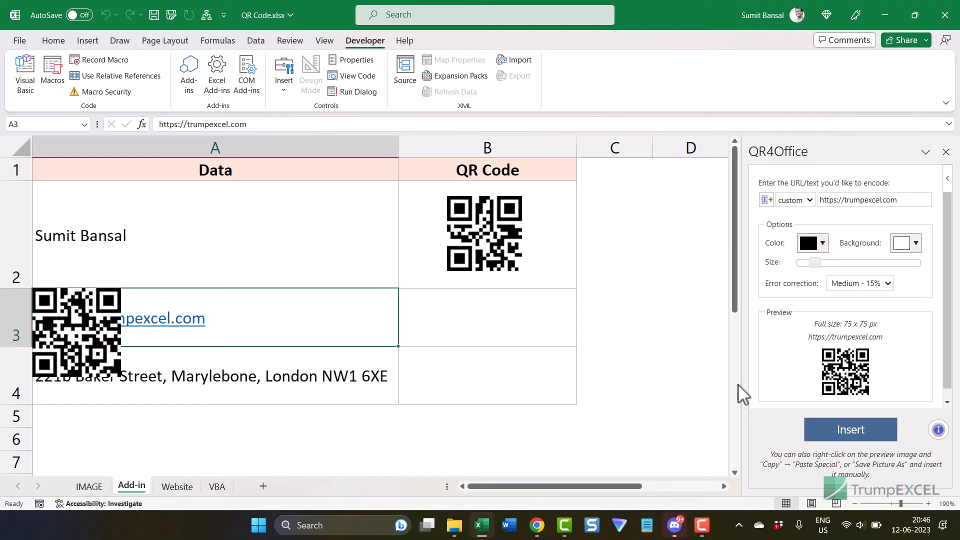
left_click_drag(117, 357, 531, 363)
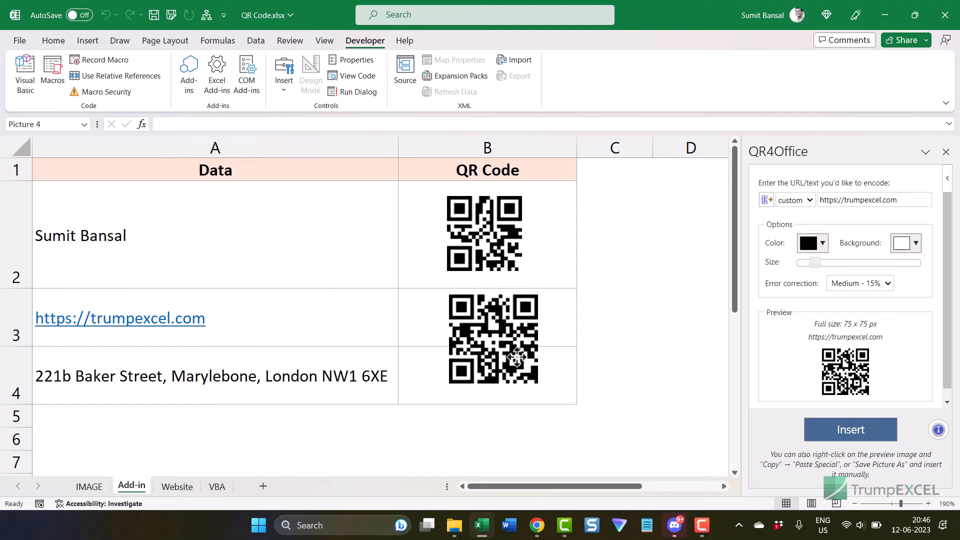
left_click_drag(24, 346, 20, 399)
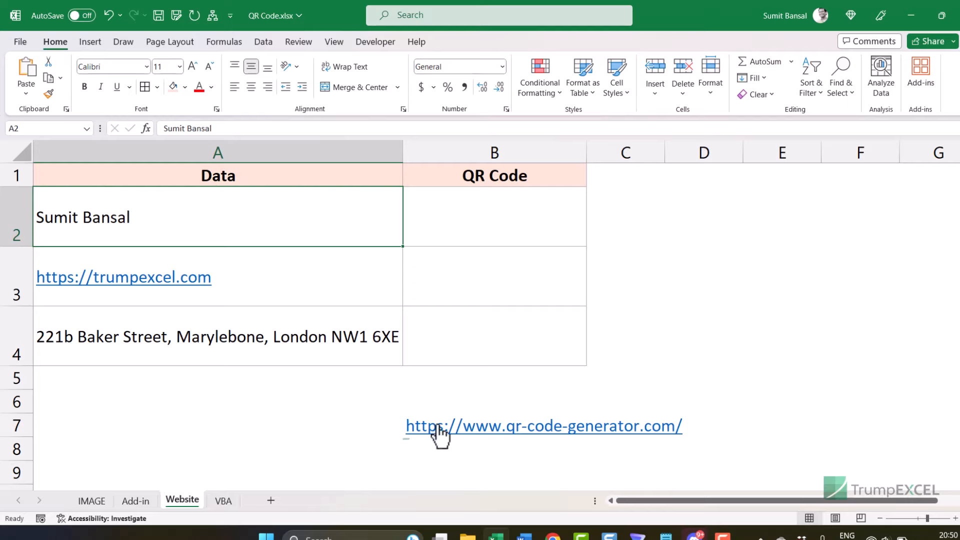
Switch to Chrome and open qr-code-generator.com, the site listed in cell B7 of the Website sheet
left_click(388, 431)
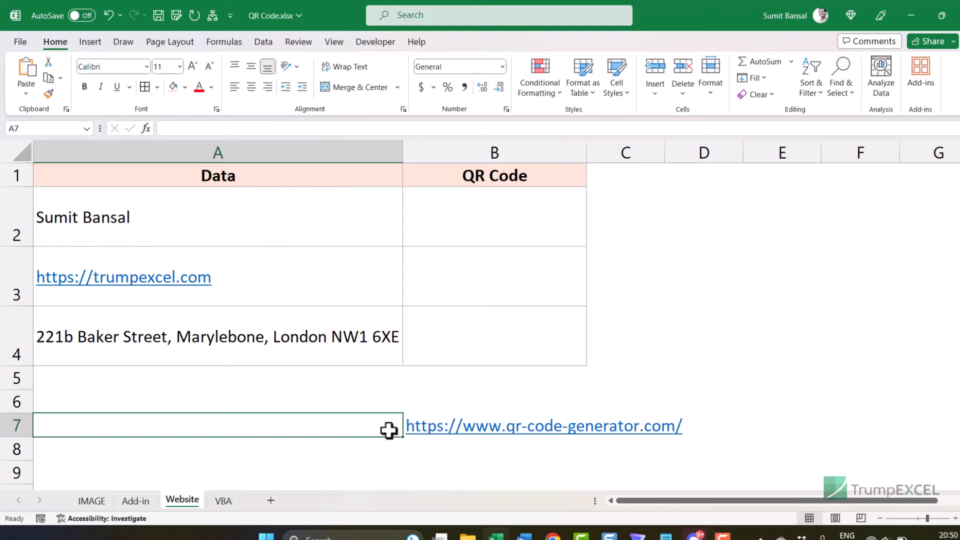
key("Right")
key("F2")
key("shift+Home")
key("Escape")
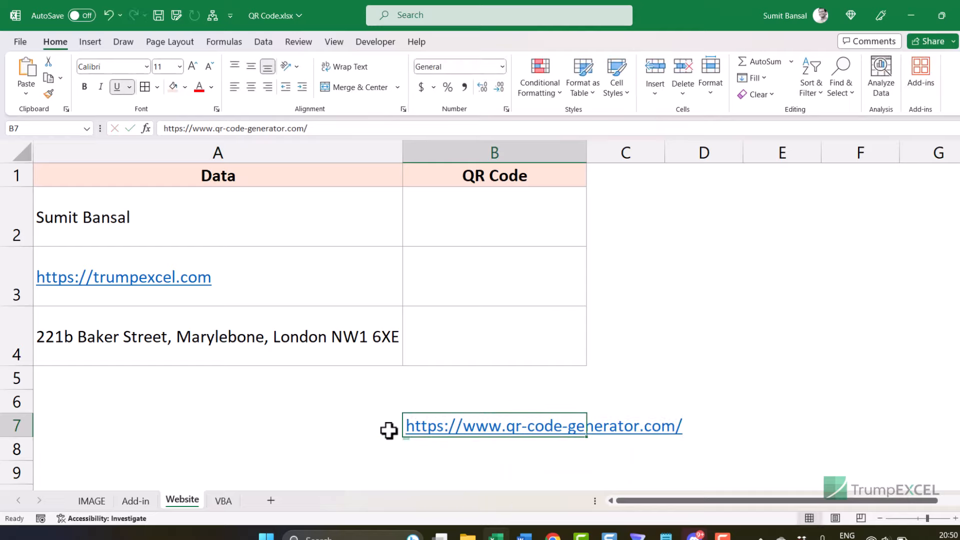
left_click(550, 534)
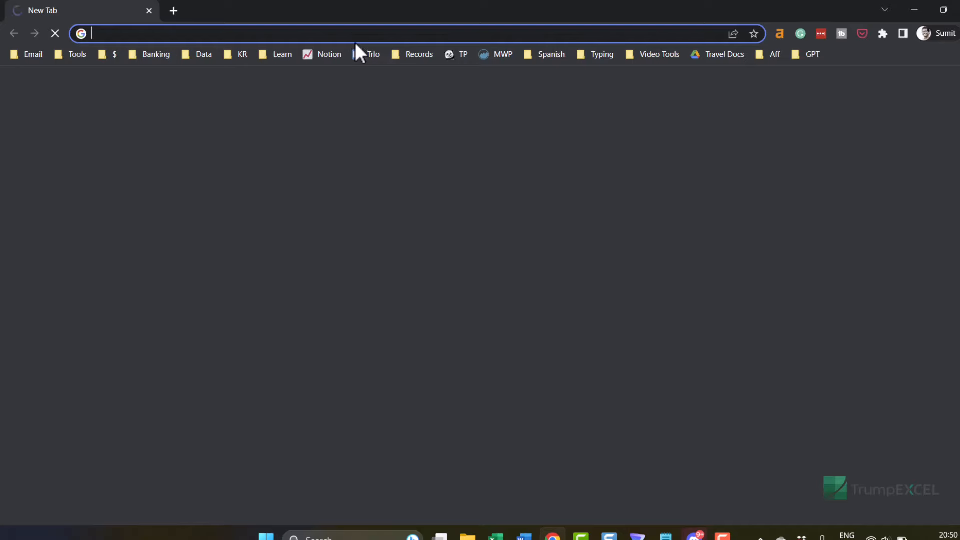
left_click(356, 35)
type("qr-code-generator.com")
key("Return")
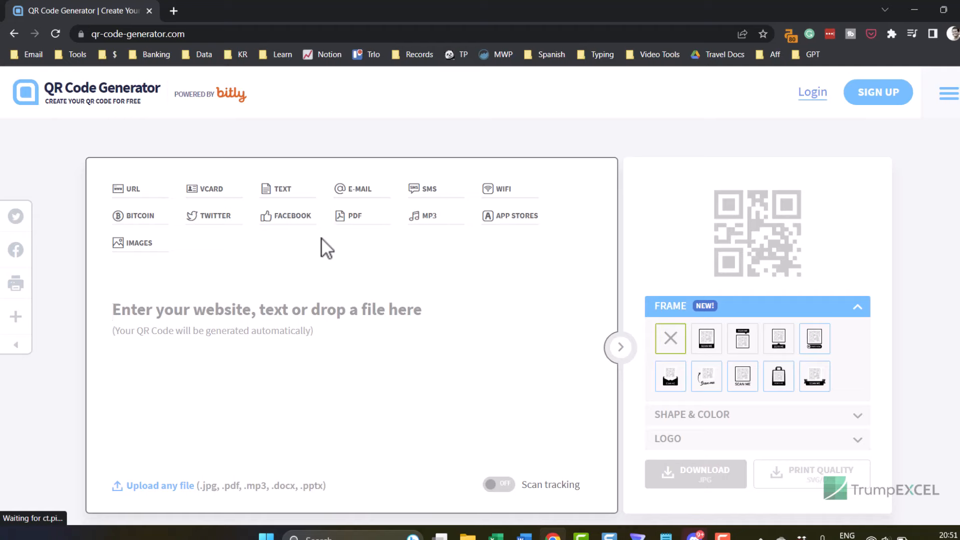
Return to Excel and copy the full name text from inside cell A2 of the Website sheet
key("alt+Tab")
left_click(216, 227)
double_click(216, 227)
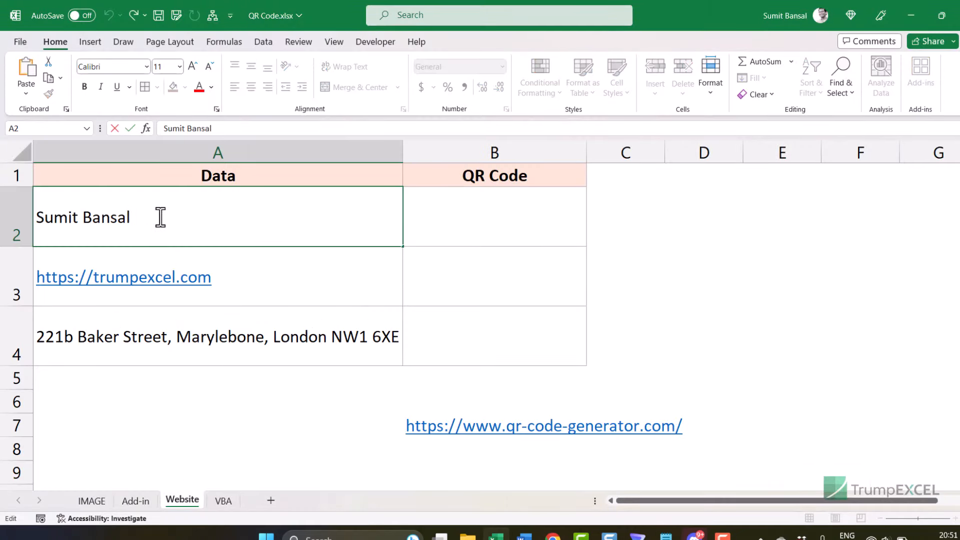
left_click_drag(160, 217, 54, 219)
triple_click(108, 221)
key("ctrl+c")
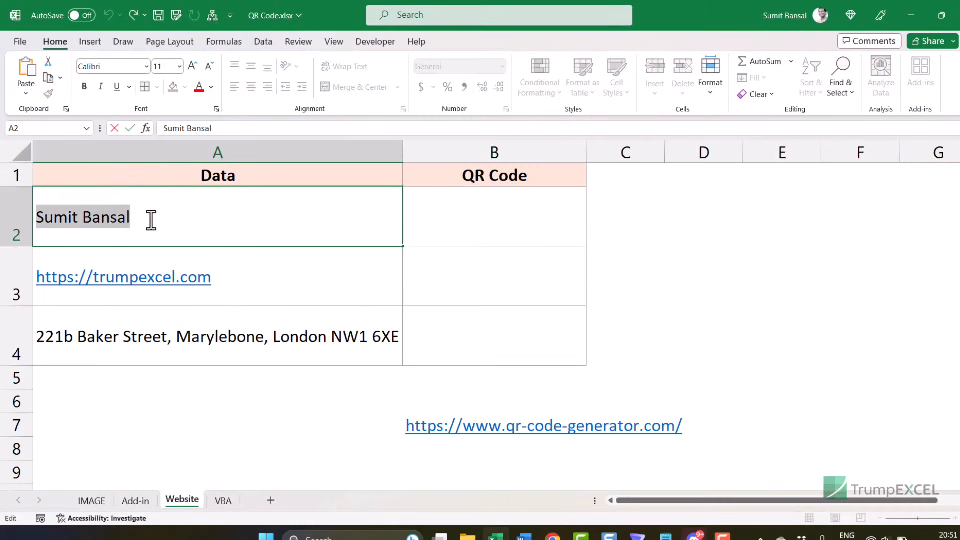
Switch back to Chrome, choose Text as the QR code content type, and paste the copied name
key("alt+Tab")
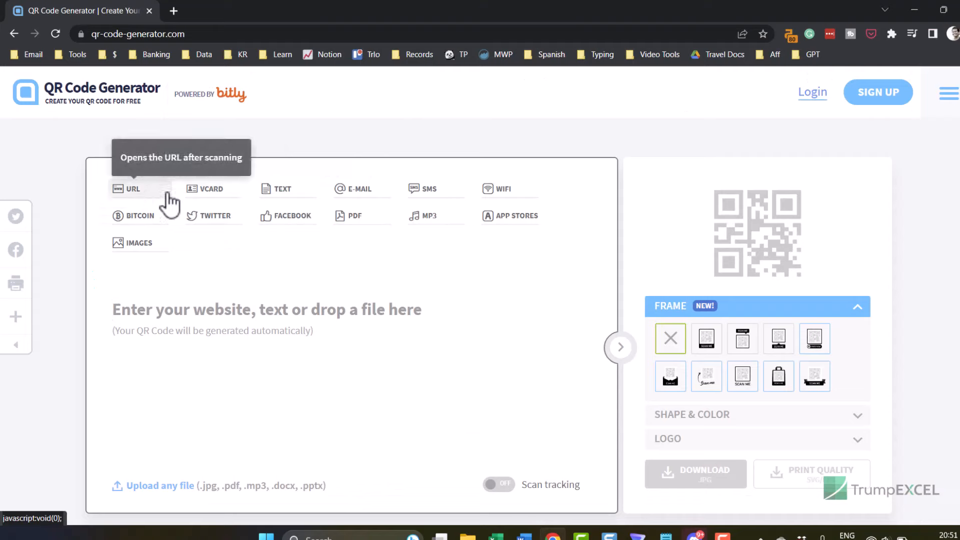
left_click(290, 192)
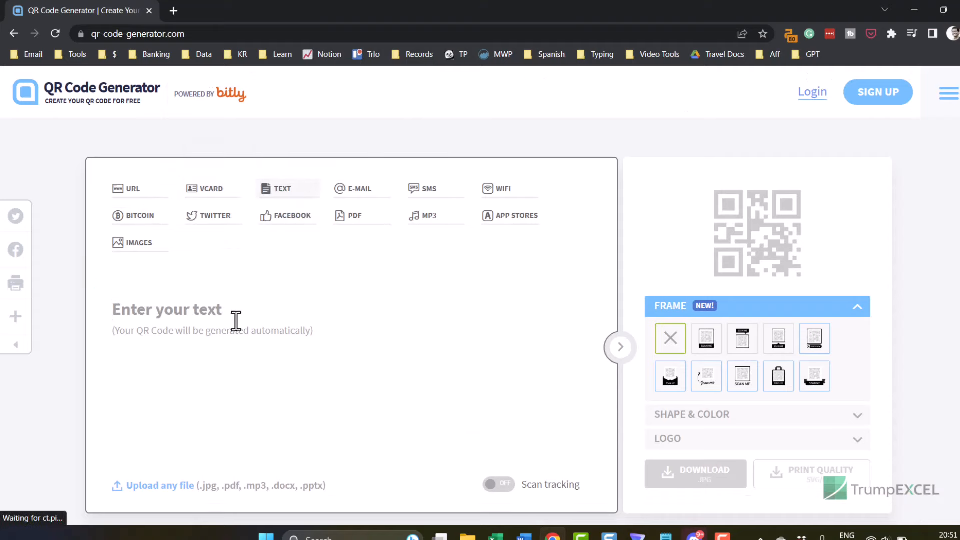
key("ctrl+v")
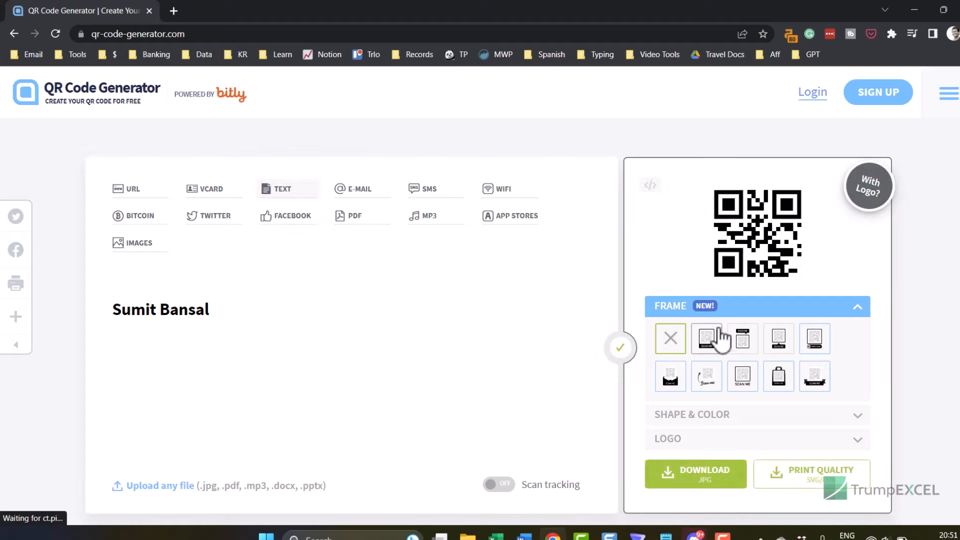
Try two SCAN ME frame styles on the QR code and set it back to no frame
left_click(709, 347)
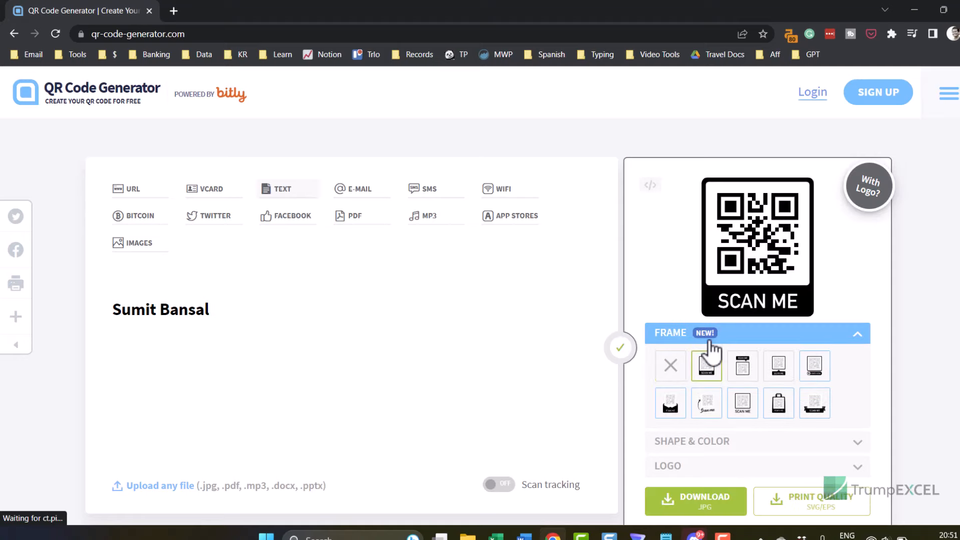
left_click(742, 370)
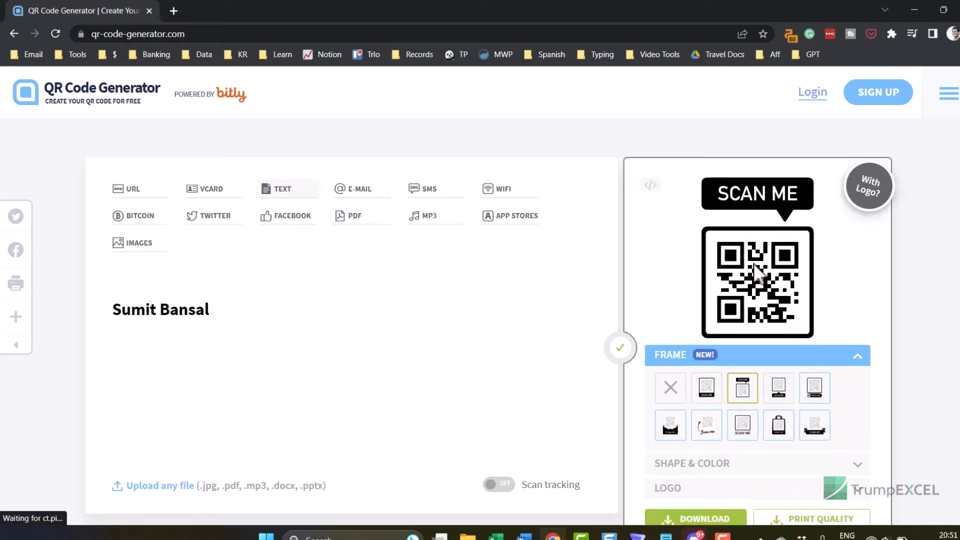
left_click(670, 393)
Color the QR code red (#ff0a01) under its shape and color settings and download the image
scroll(817, 455, "down", 1)
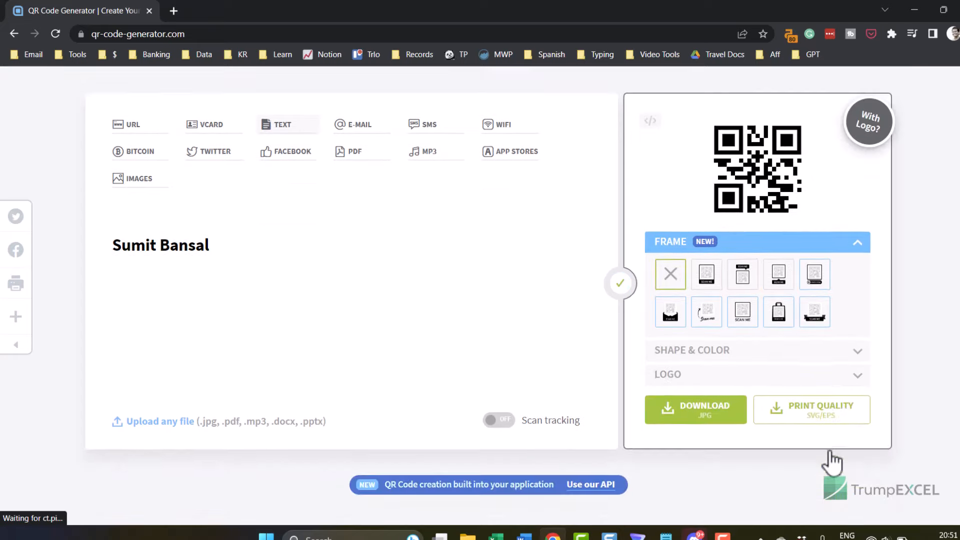
left_click(856, 359)
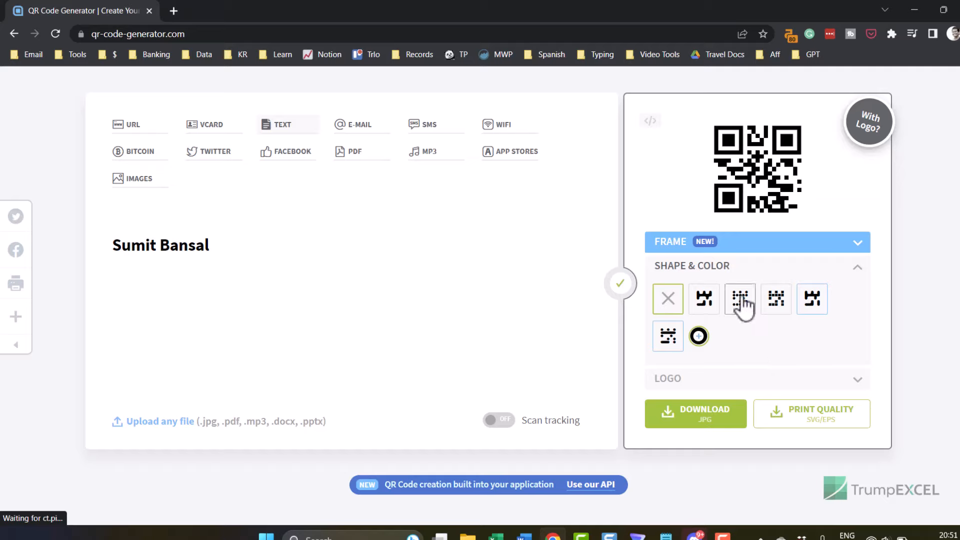
left_click(698, 336)
left_click(789, 362)
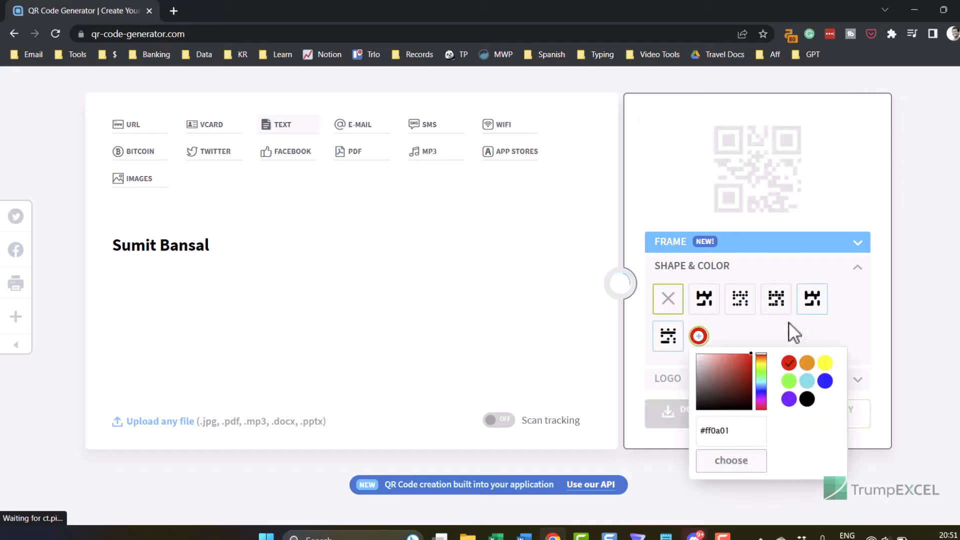
left_click(808, 328)
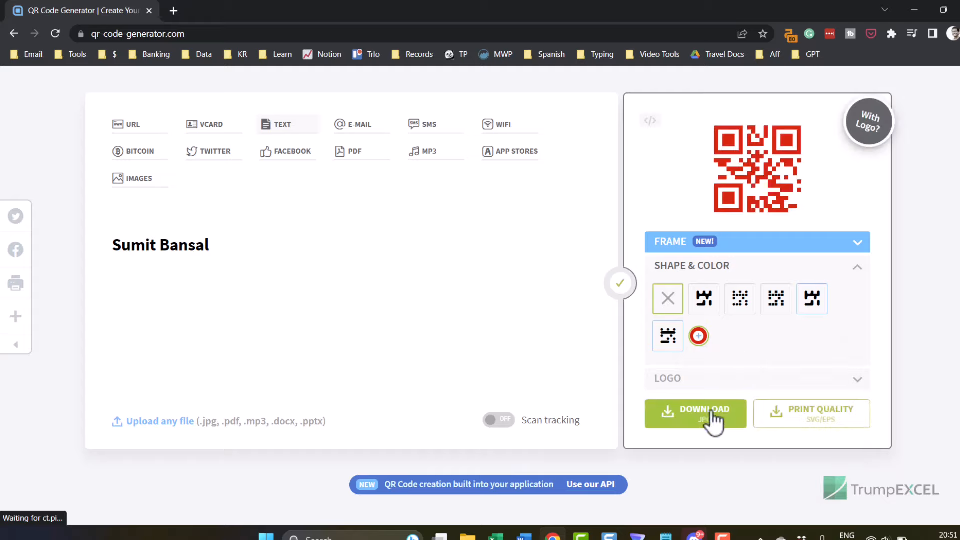
left_click(702, 420)
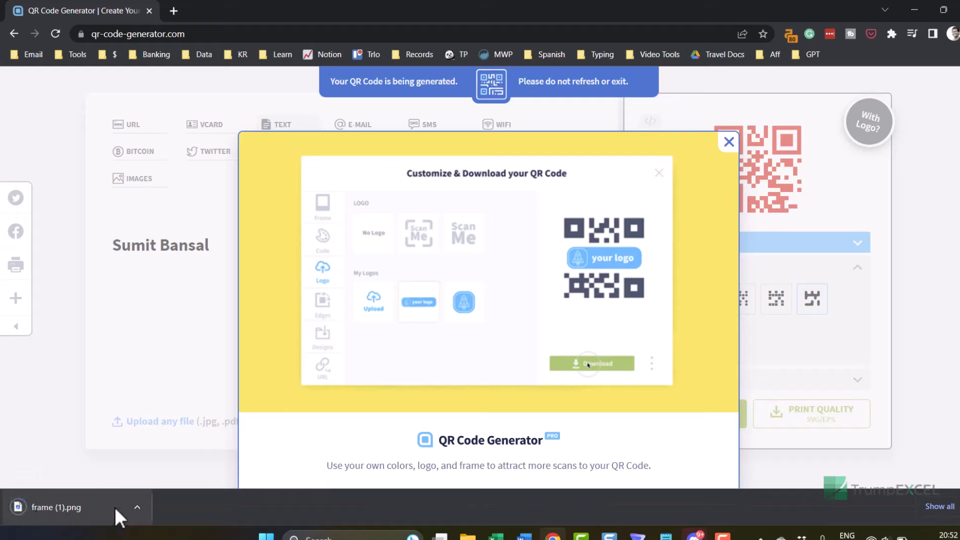
Switch to Excel and insert the downloaded picture "frame (1).png" from the Downloads folder into the Website sheet
left_click(496, 536)
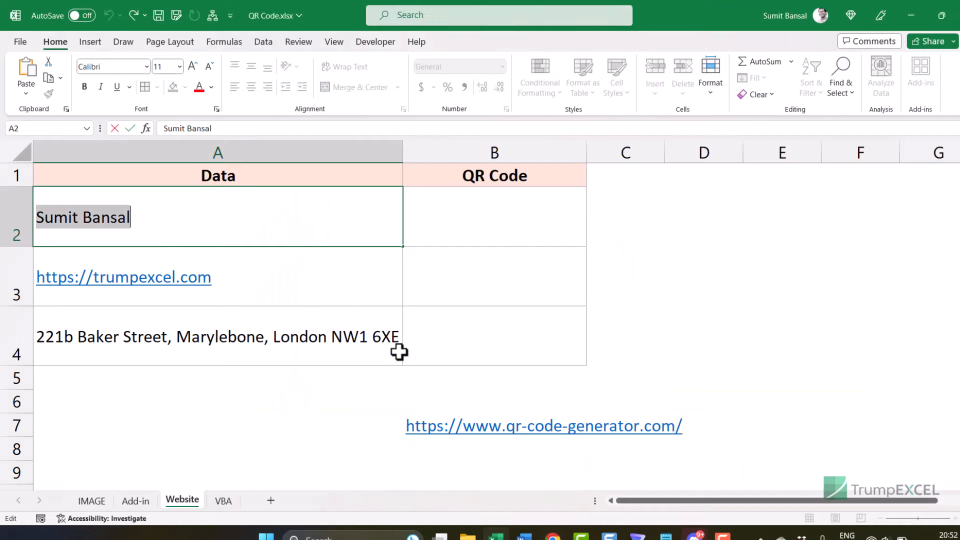
key("Escape")
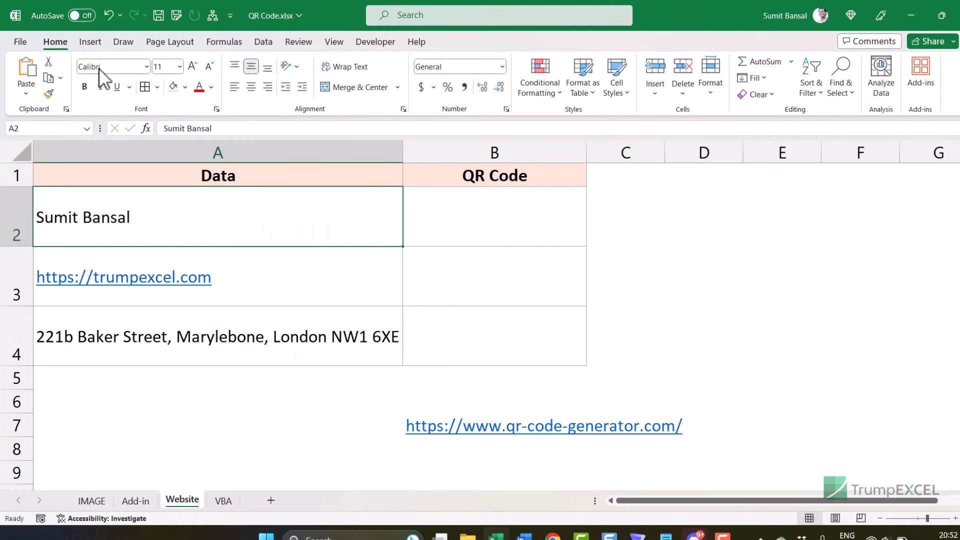
left_click(90, 42)
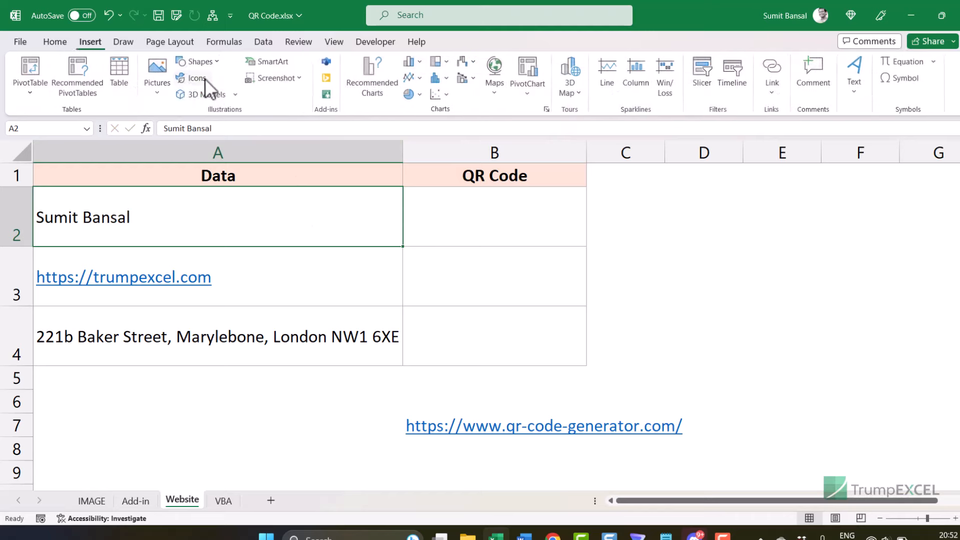
left_click(159, 93)
left_click(172, 131)
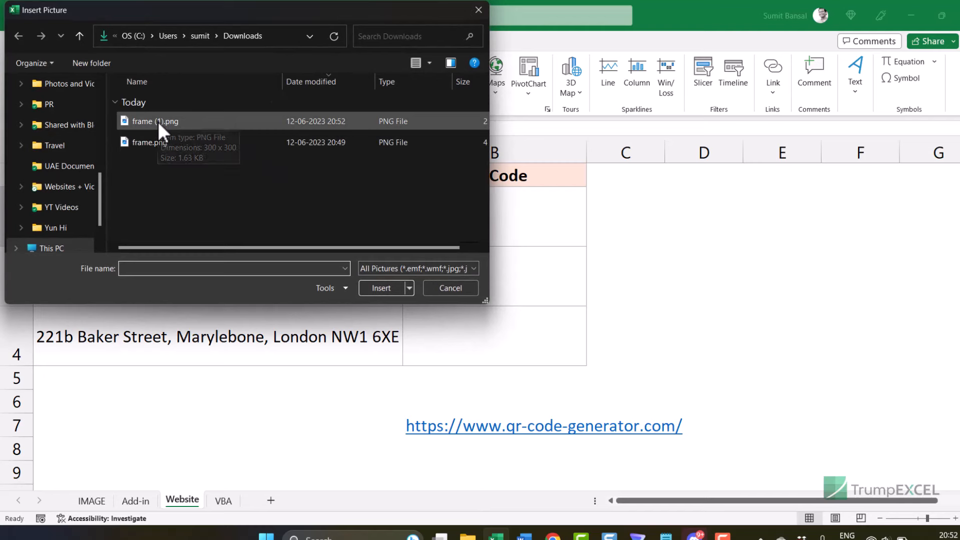
double_click(158, 121)
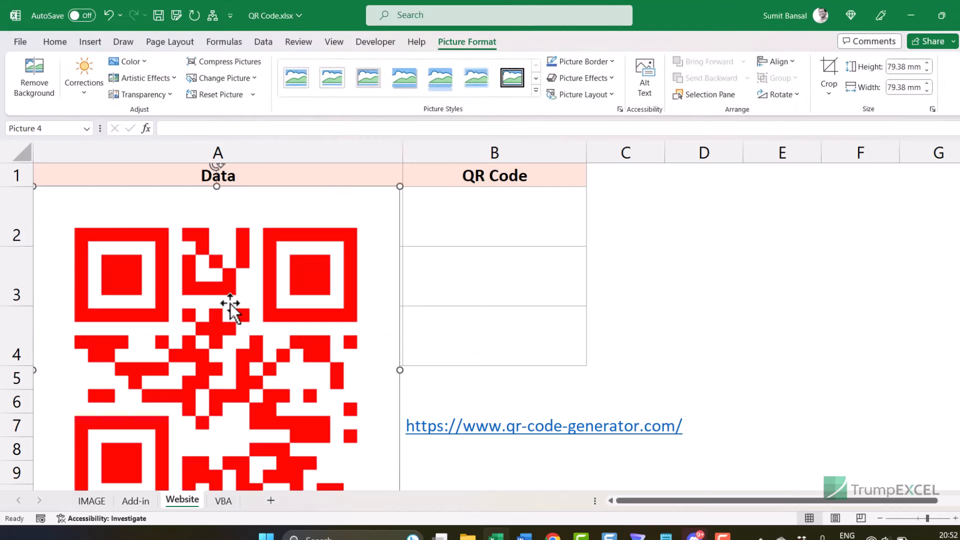
Shrink the inserted red QR code picture and place it beside the name in cell B2
left_click_drag(229, 305, 606, 314)
scroll(654, 369, "down", 1)
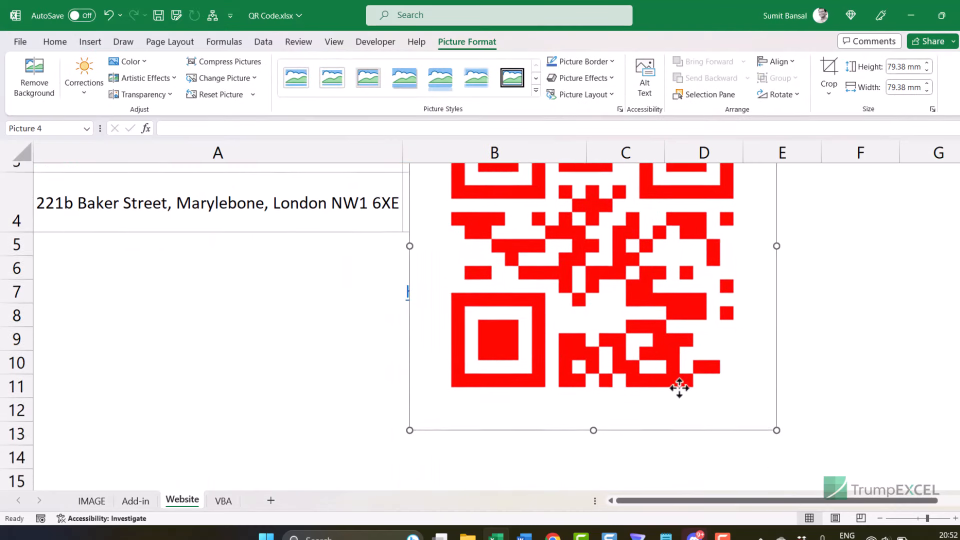
left_click_drag(775, 418, 553, 236)
scroll(548, 302, "up", 1)
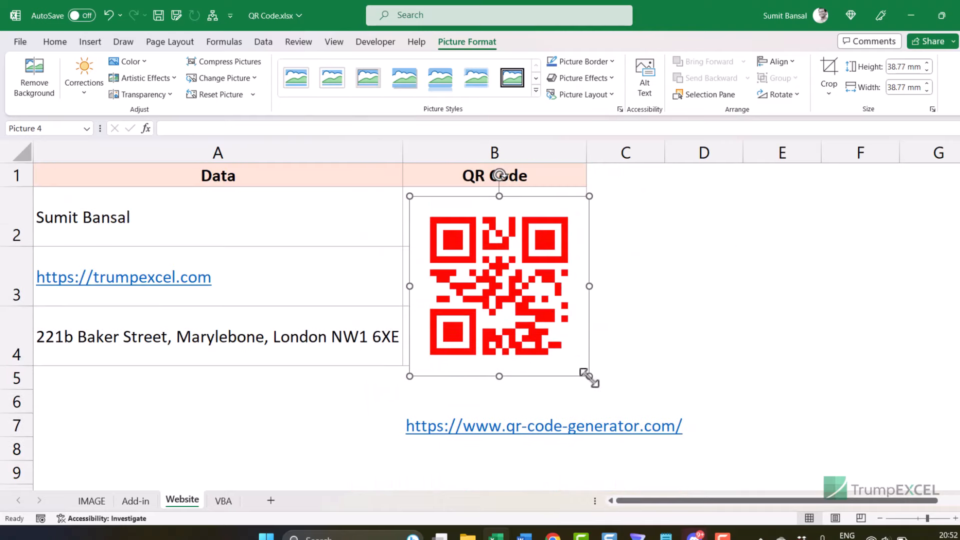
left_click_drag(590, 376, 489, 275)
left_click_drag(460, 253, 499, 247)
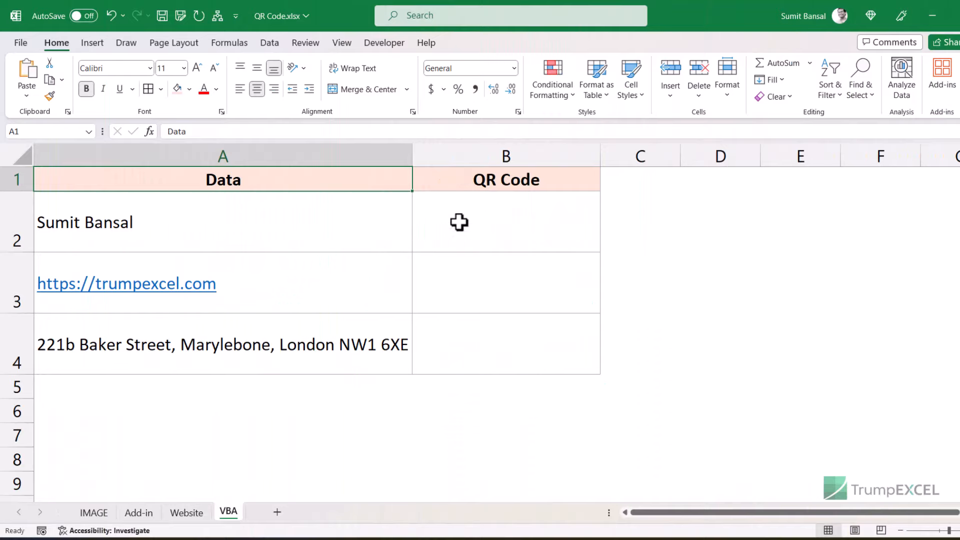
Switch to Notepad and examine the GetQRCodes function code, including its name and the chart.googleapis.com URL it uses
left_click_drag(465, 221, 465, 353)
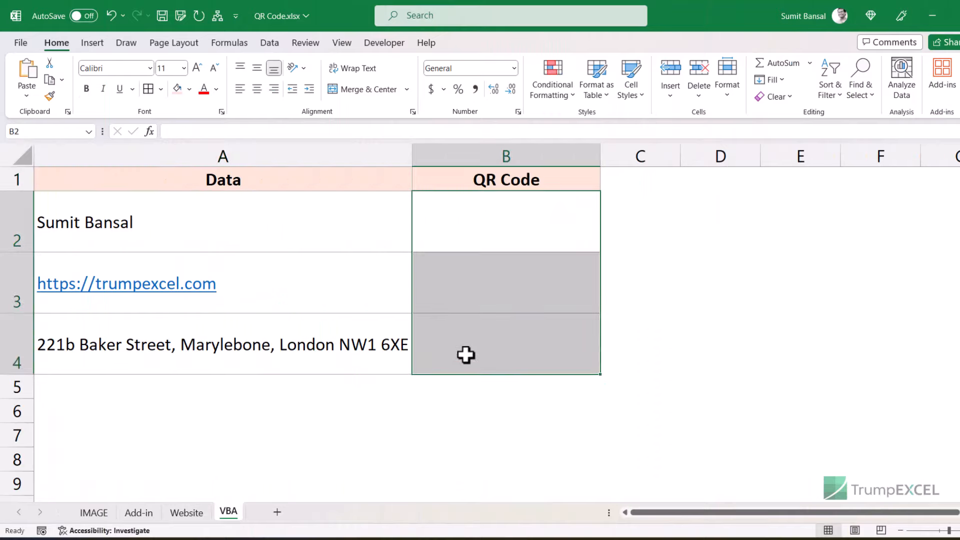
left_click(353, 239)
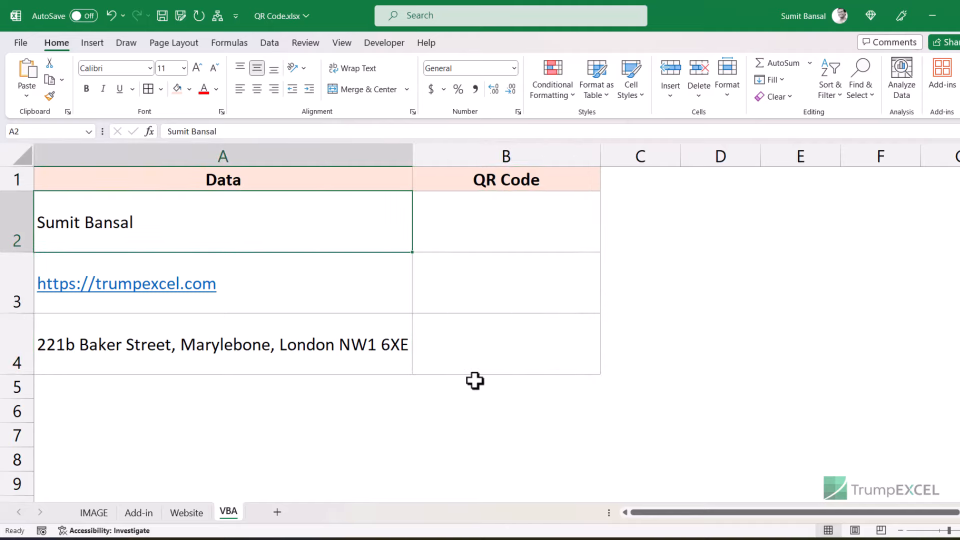
key("alt+Tab")
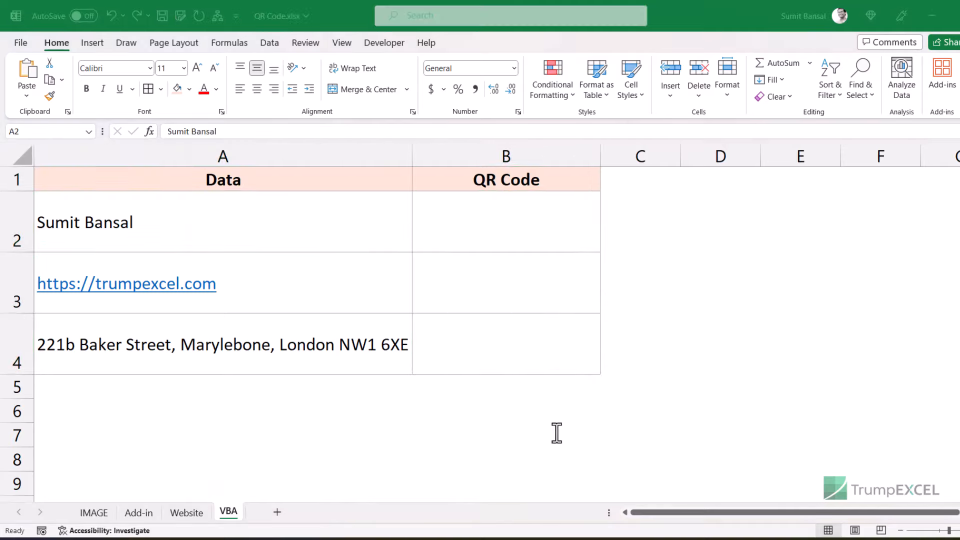
left_click_drag(215, 321, 126, 144)
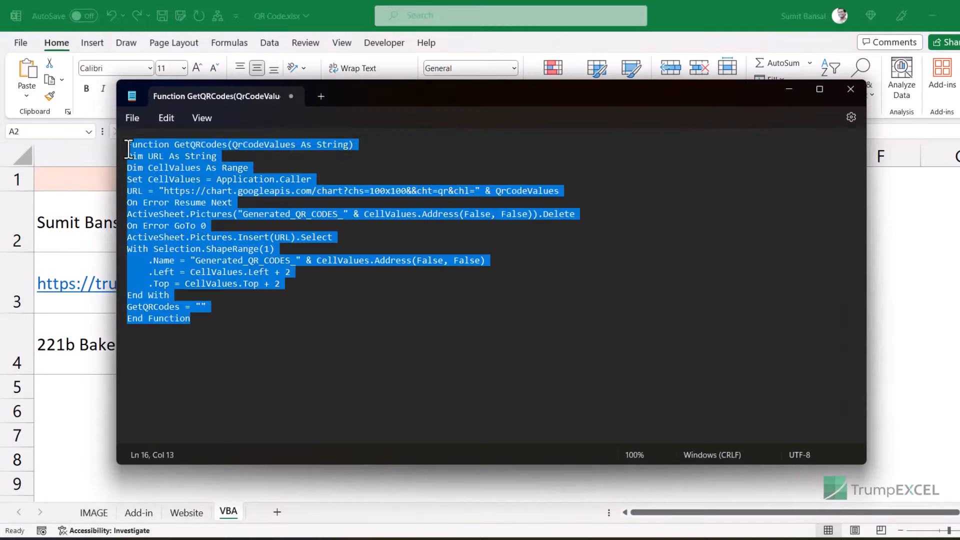
left_click(290, 315)
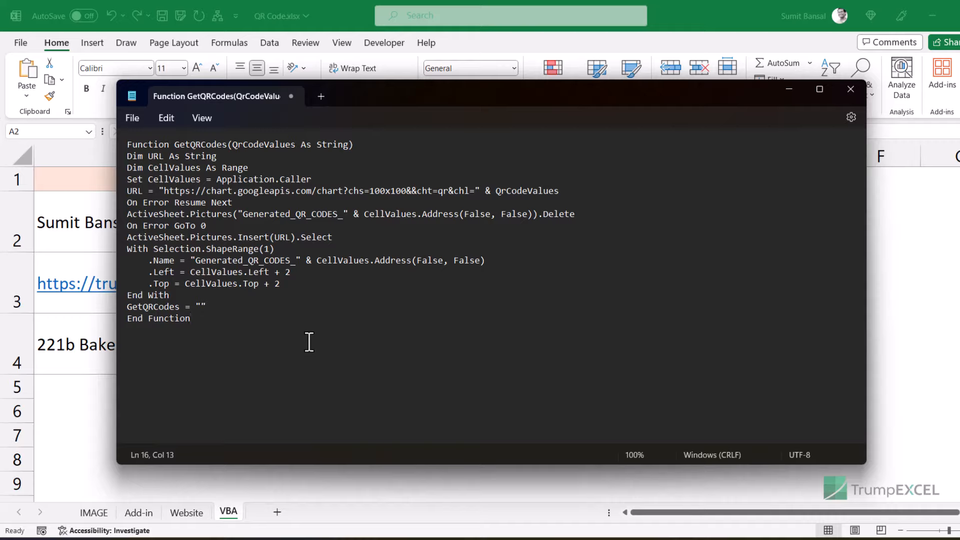
left_click_drag(164, 191, 369, 194)
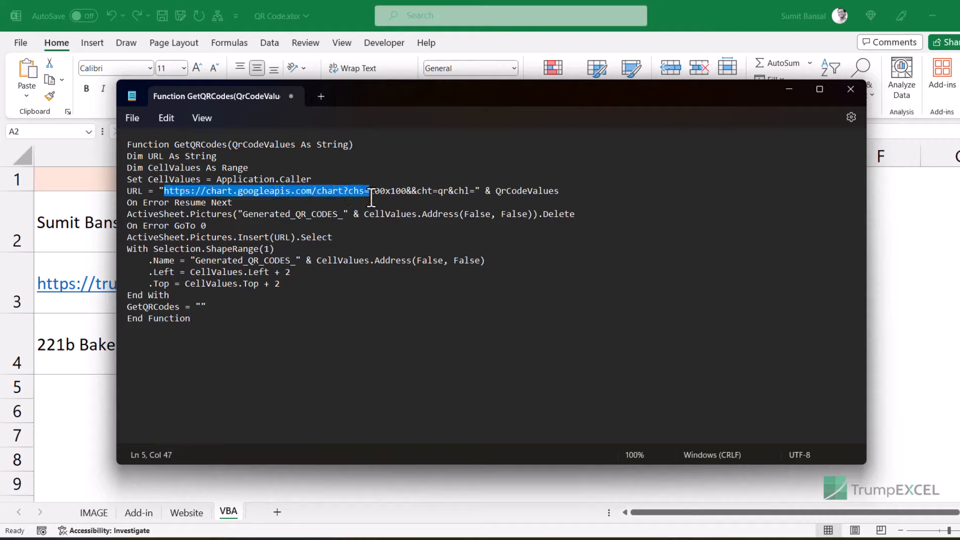
left_click(407, 214)
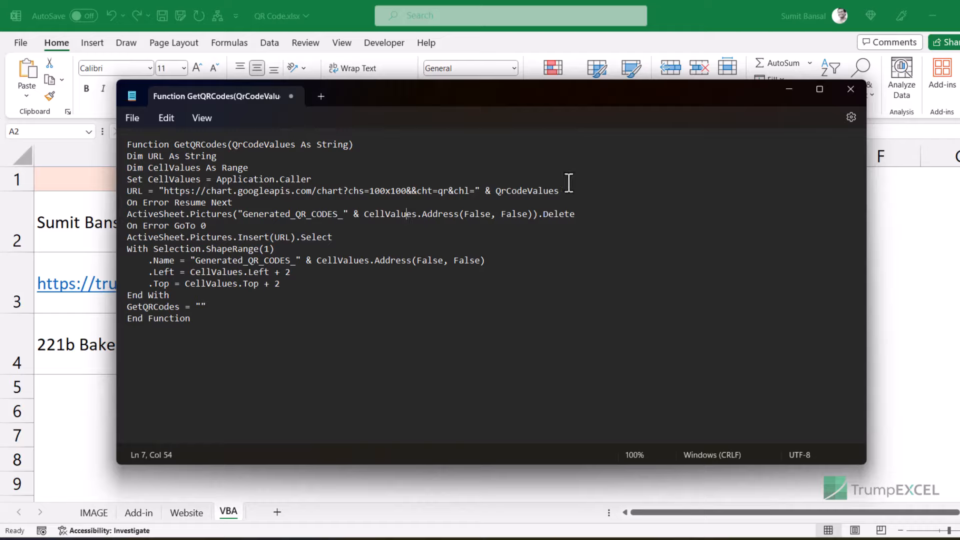
left_click(128, 146)
left_click_drag(129, 146, 220, 321)
left_click(179, 145)
left_click_drag(178, 145, 228, 146)
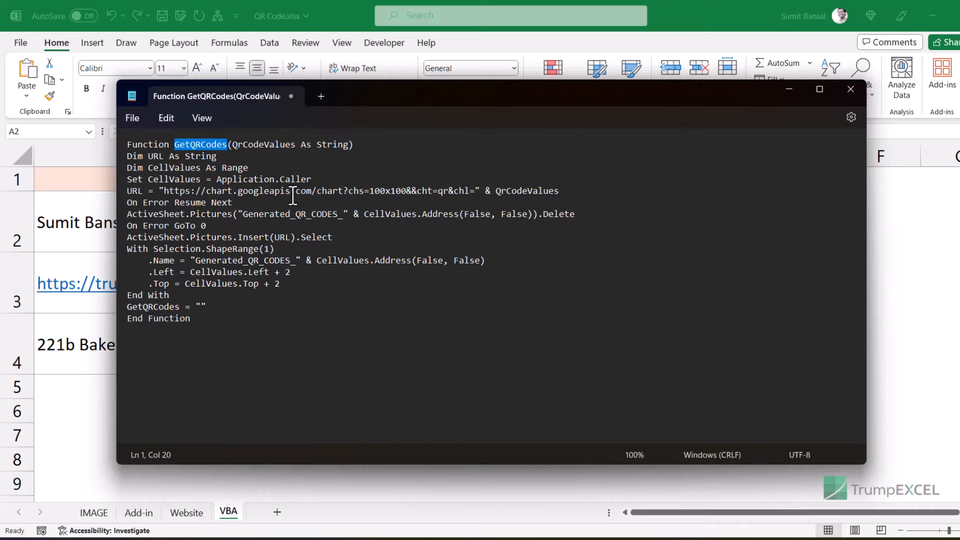
Copy the entire GetQRCodes function code and switch back to Excel
left_click(192, 322)
left_click_drag(192, 323, 126, 144)
key("ctrl+c")
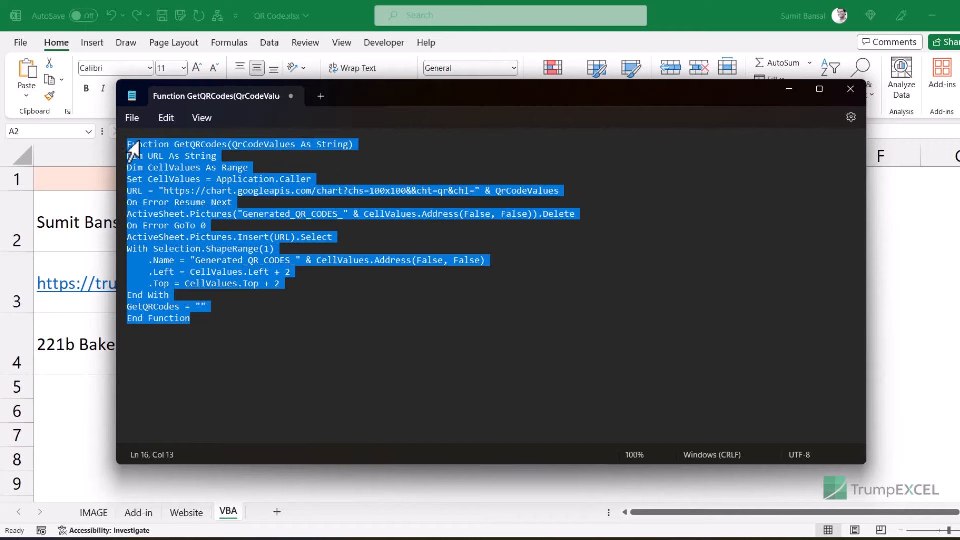
key("alt+Tab")
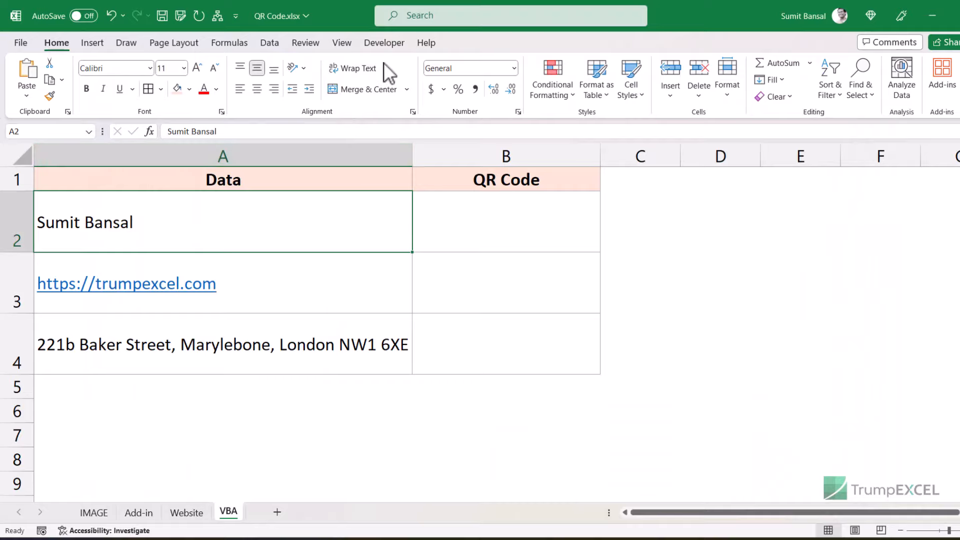
Open the Visual Basic editor for the QR Code.xlsx workbook
left_click(384, 44)
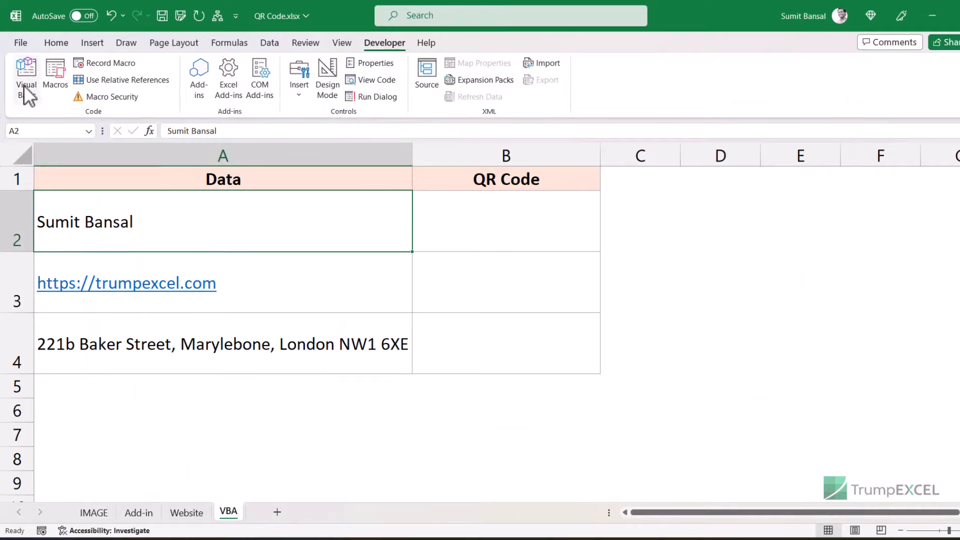
left_click(25, 75)
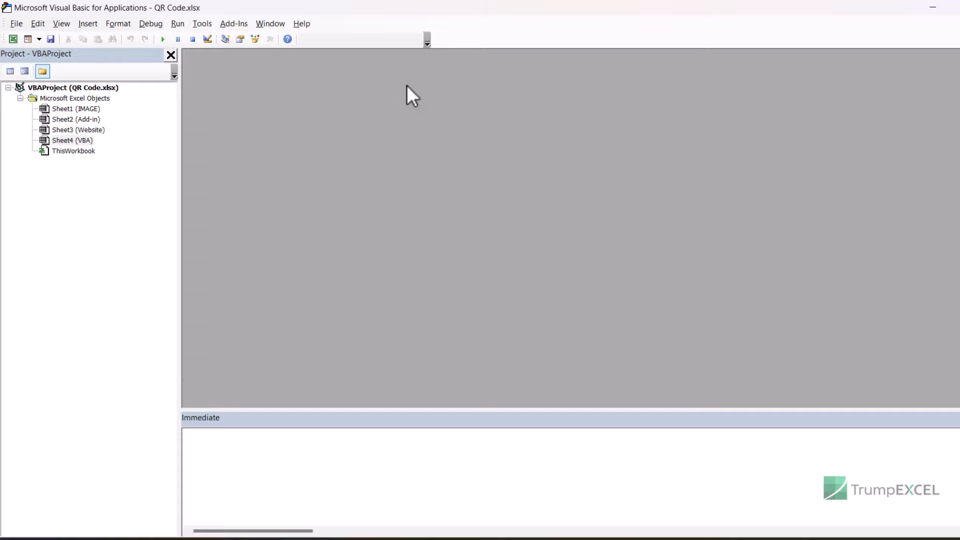
key("alt+F11")
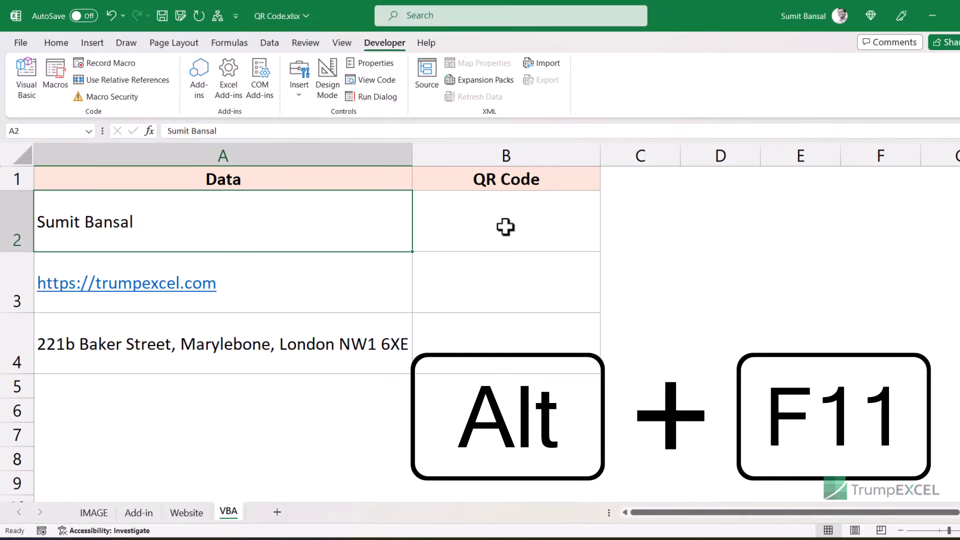
key("alt")
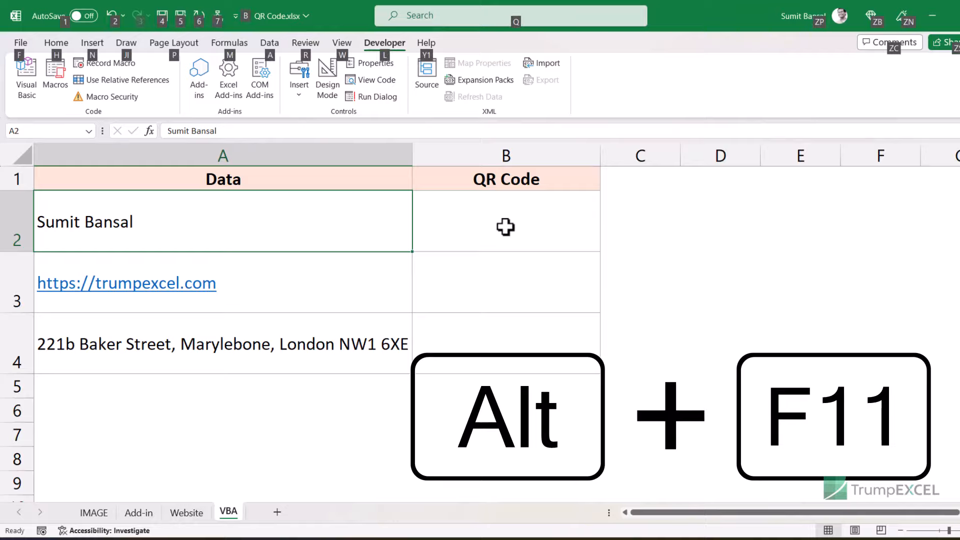
key("alt+F11")
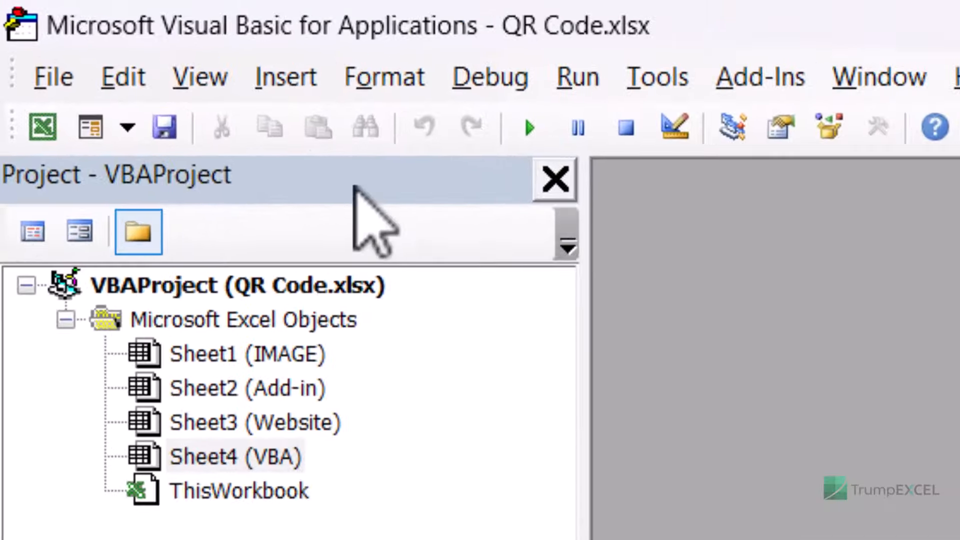
Insert a new module into the VBA project and paste the copied GetQRCodes function into it
left_click(282, 80)
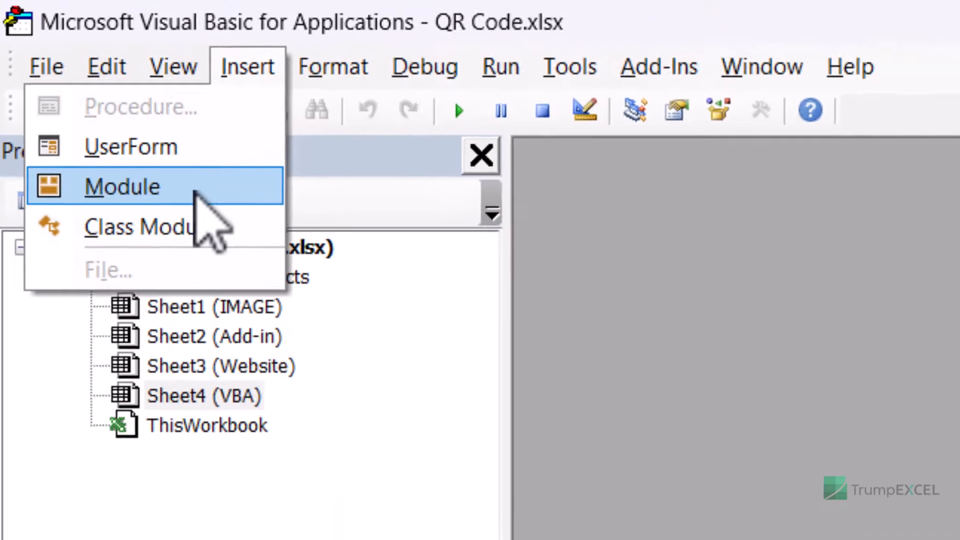
left_click(225, 219)
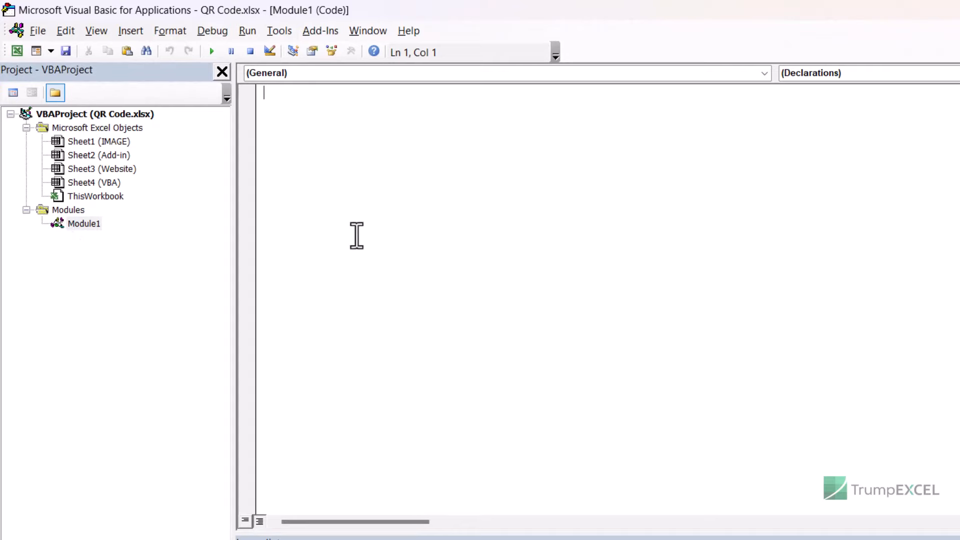
key("ctrl+v")
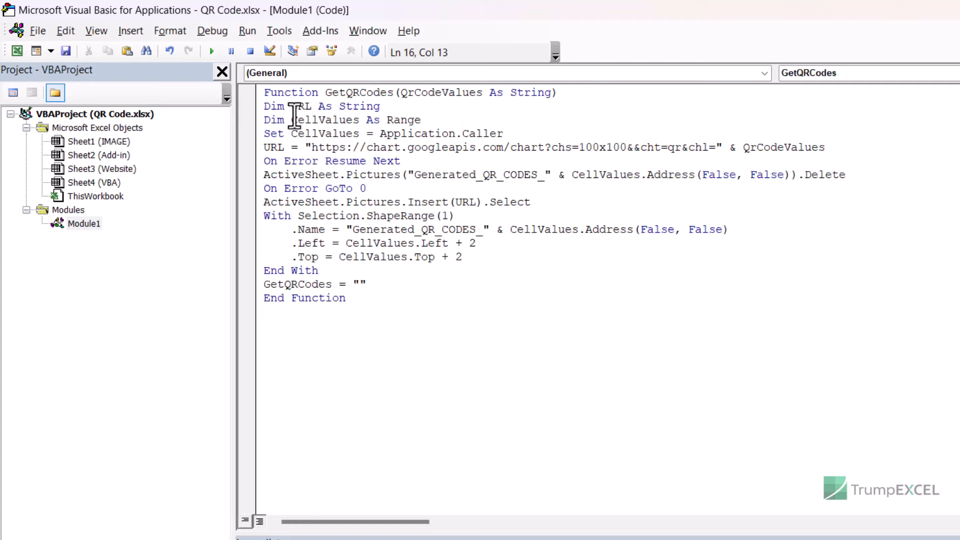
Review the GetQRCodes function name and its QrCodeValues argument in the module, and return to the VBA sheet with cell B2 selected
left_click_drag(325, 92, 340, 92)
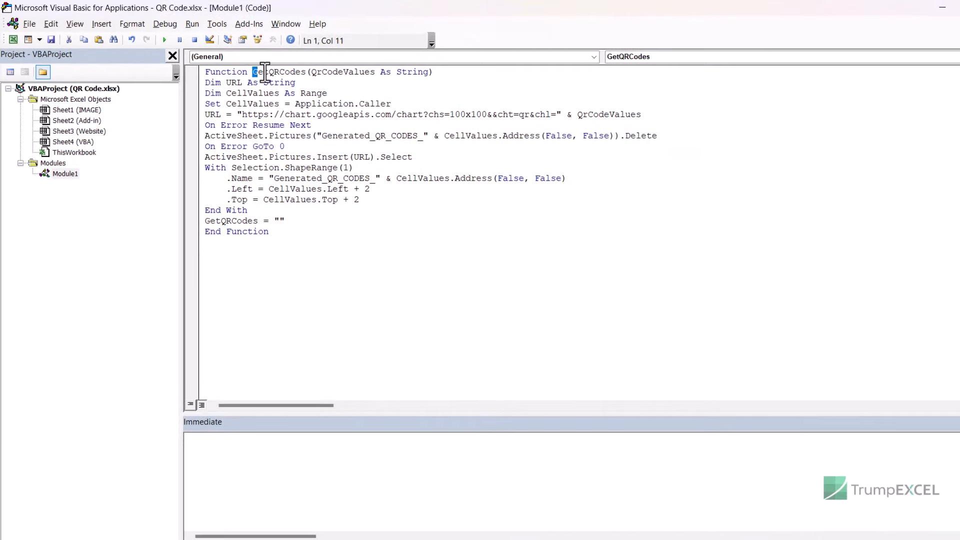
left_click_drag(265, 72, 306, 72)
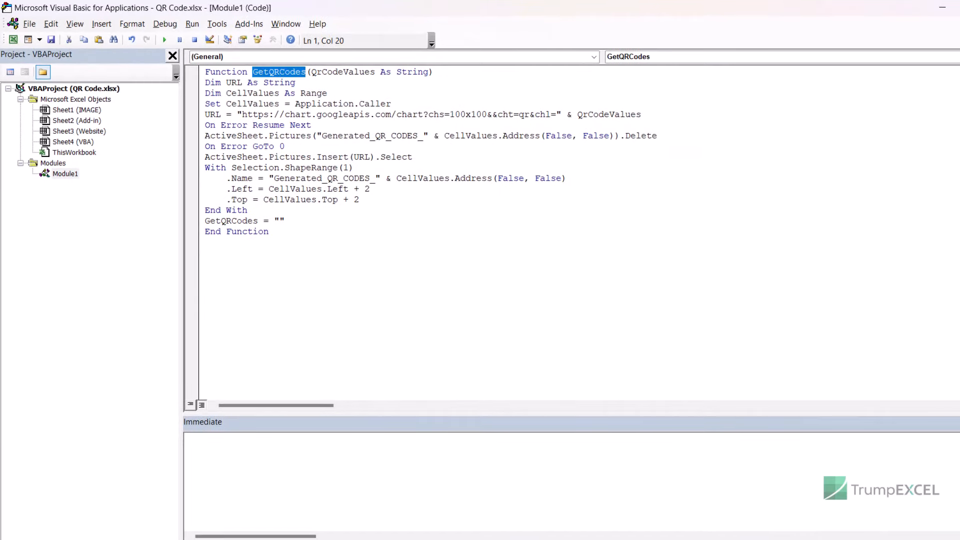
left_click(942, 7)
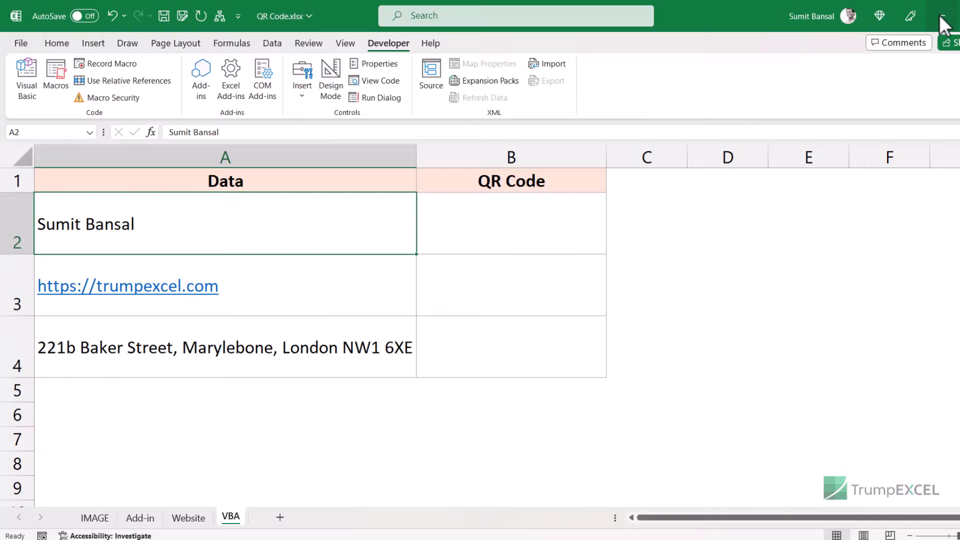
left_click(522, 219)
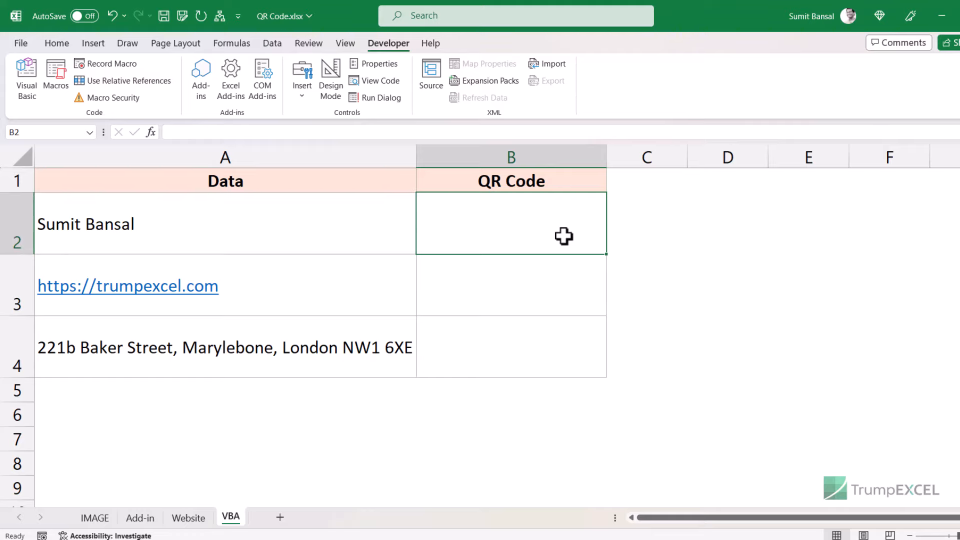
key("alt+F11")
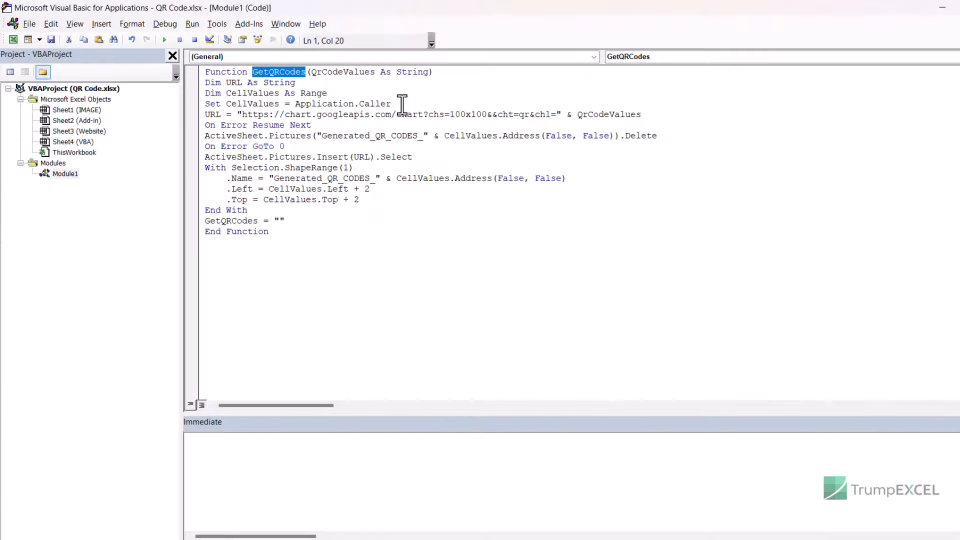
left_click(314, 73)
left_click_drag(312, 72, 374, 73)
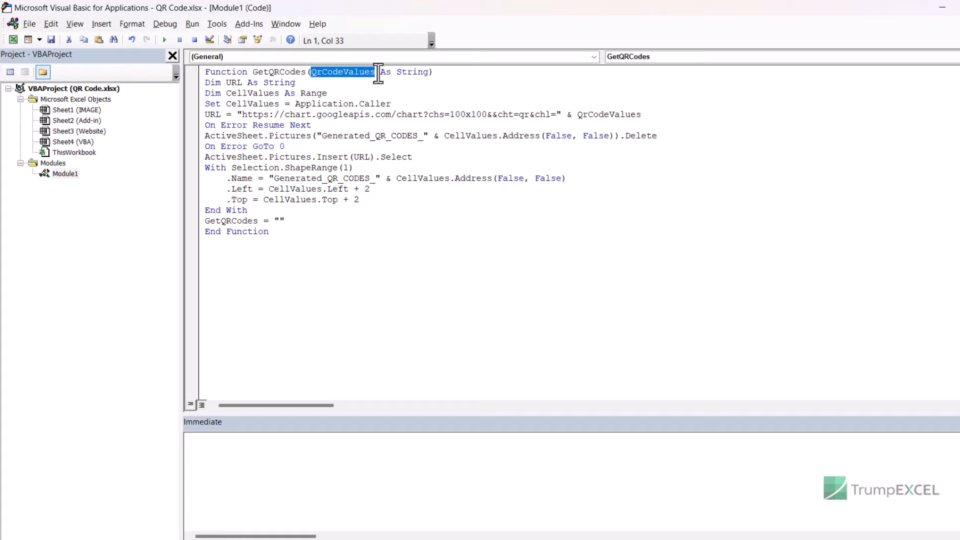
left_click(942, 8)
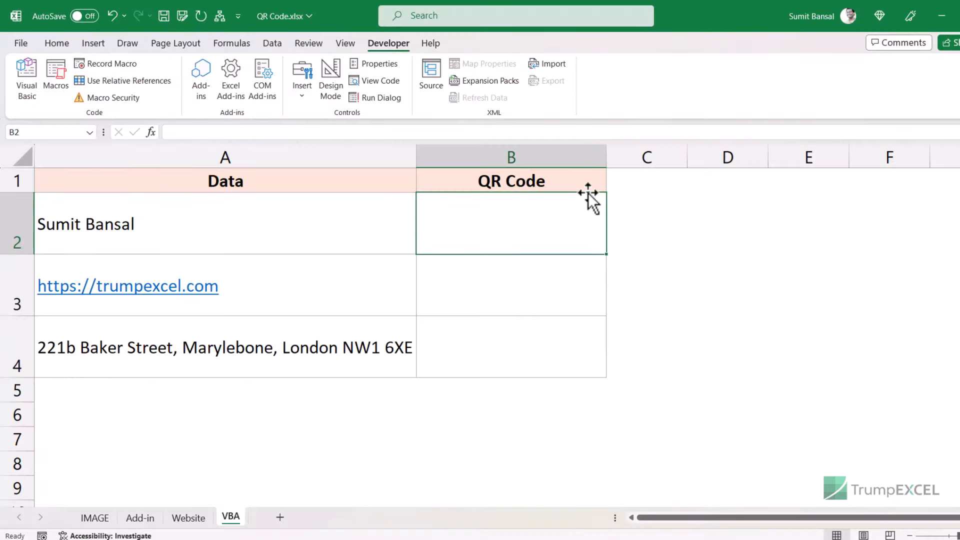
Enter the formula =GetQRCodes(A2) in cell B2 to generate the QR code for the name
type("=get")
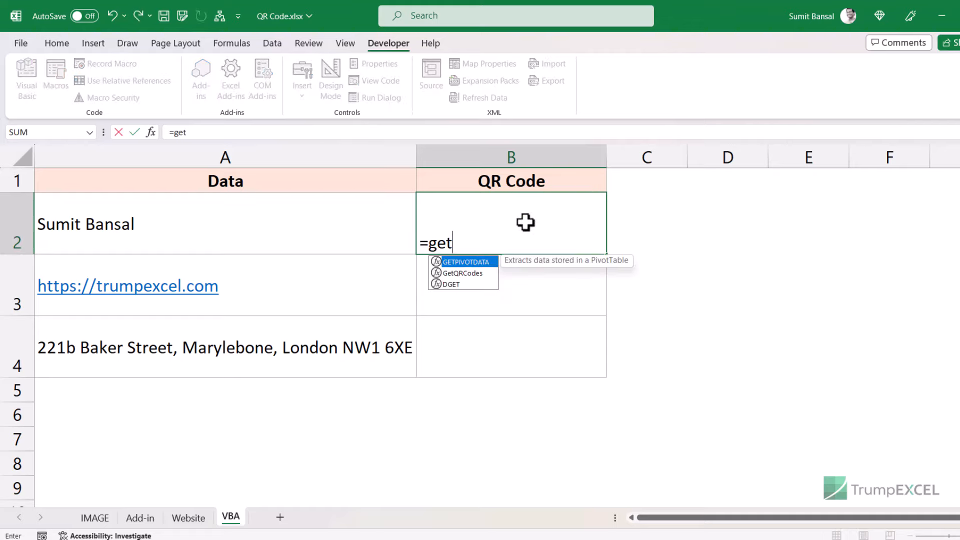
key("Down")
key("Tab")
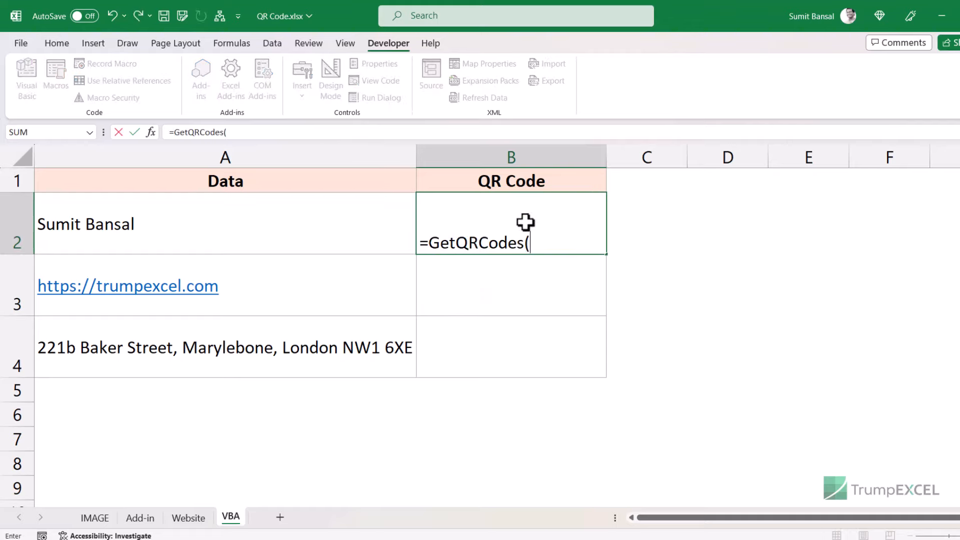
left_click(290, 238)
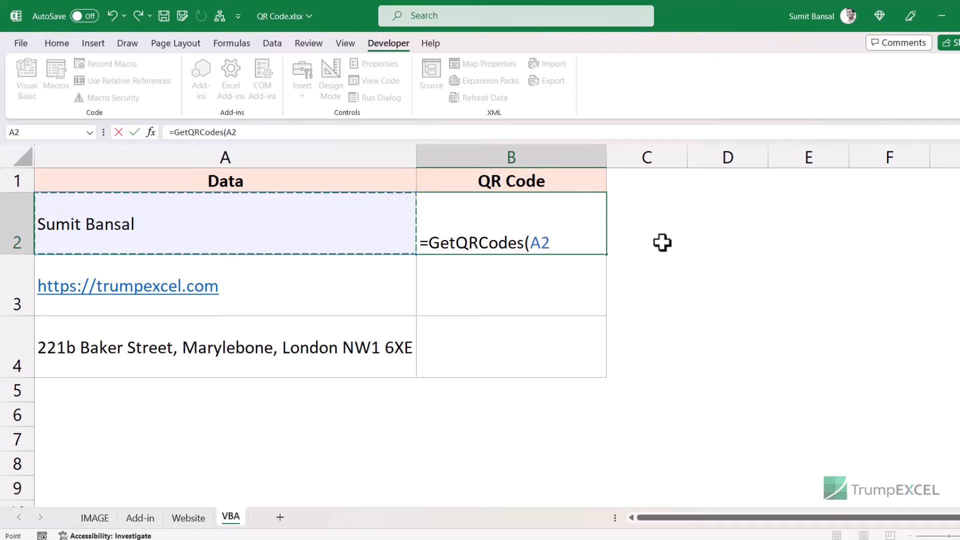
type(")")
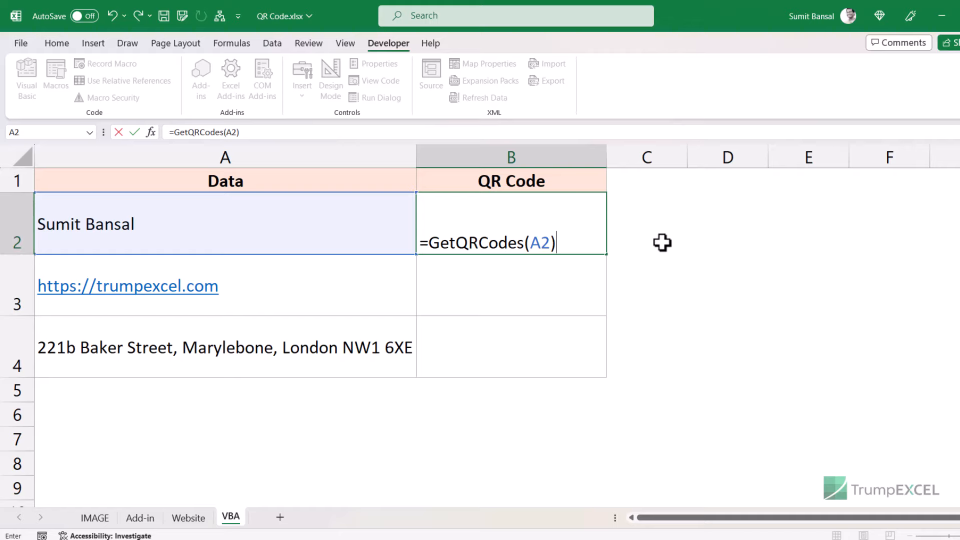
key("F2")
key("Return")
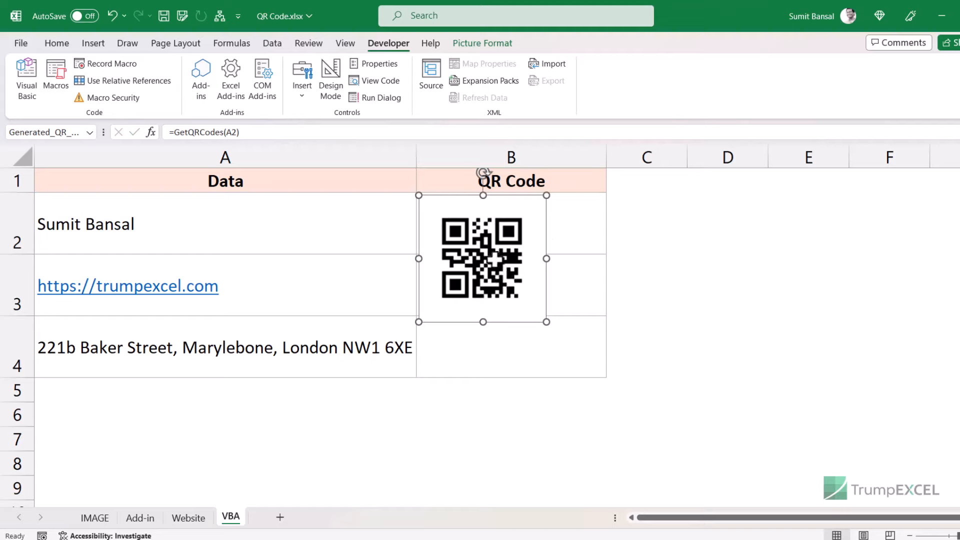
Make row 2 taller and column B wider, and center the generated QR code picture inside cell B2
left_click_drag(493, 259, 651, 297)
left_click_drag(17, 254, 16, 330)
left_click_drag(605, 155, 682, 155)
left_click_drag(654, 288, 597, 265)
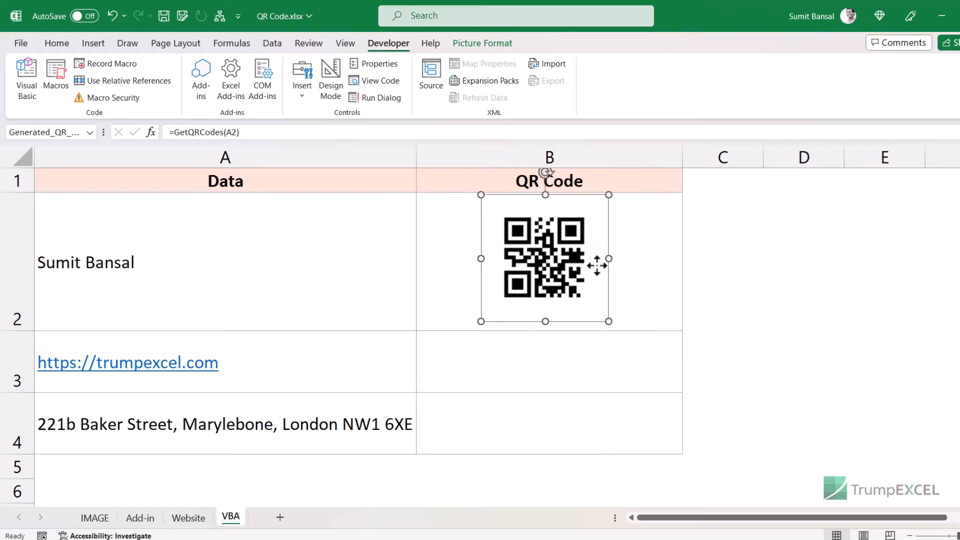
left_click(641, 261)
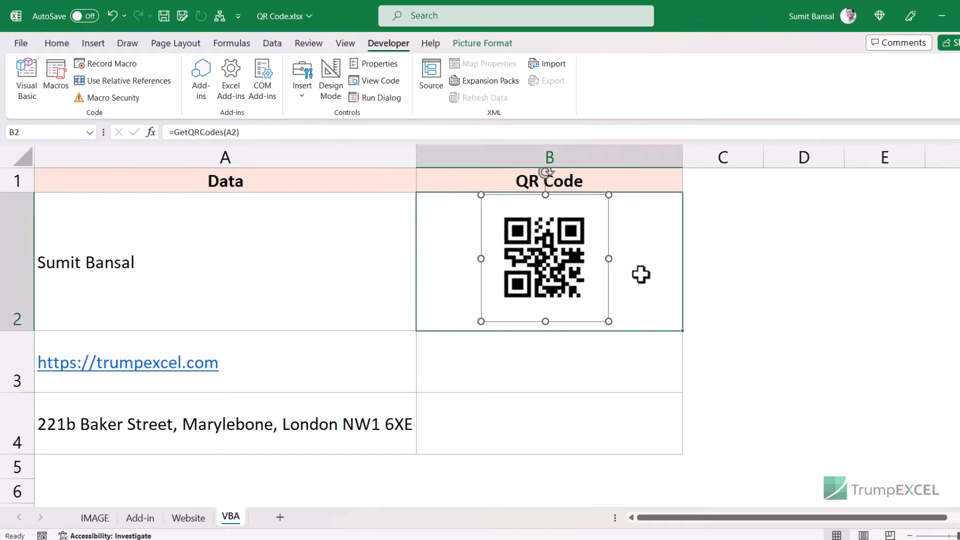
Move the QR code picture out of cell B2 into columns C and D, and copy the B2 formula into cells B3:B4
key("ctrl+c")
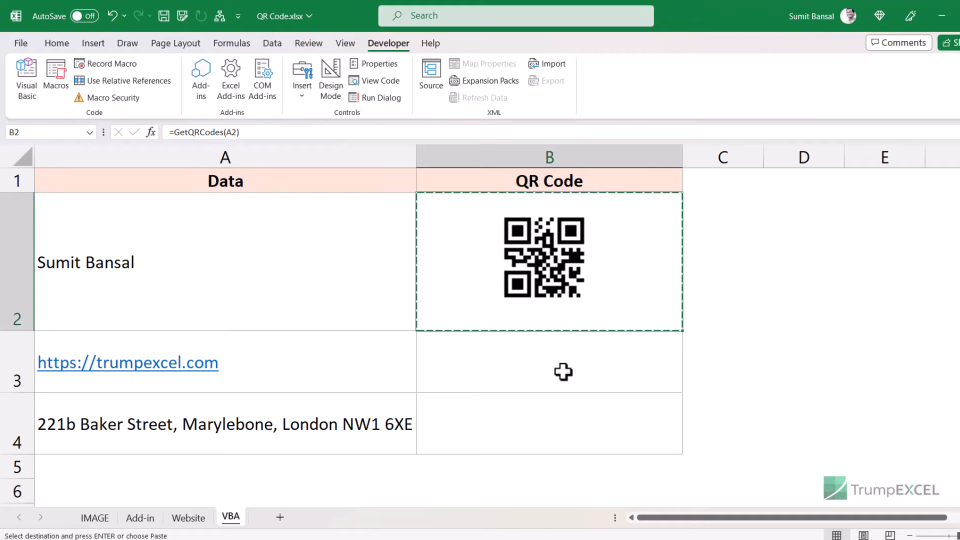
left_click_drag(561, 369, 561, 406)
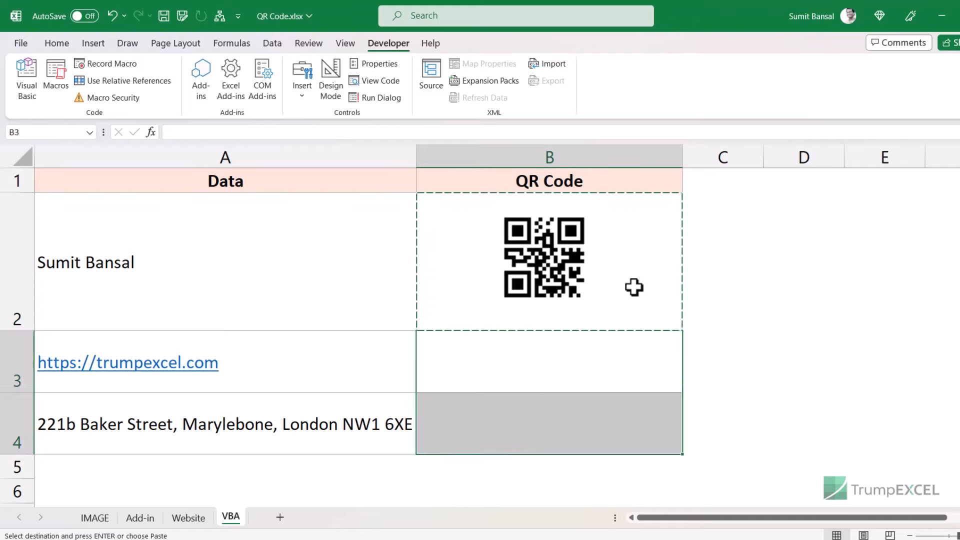
left_click(550, 272)
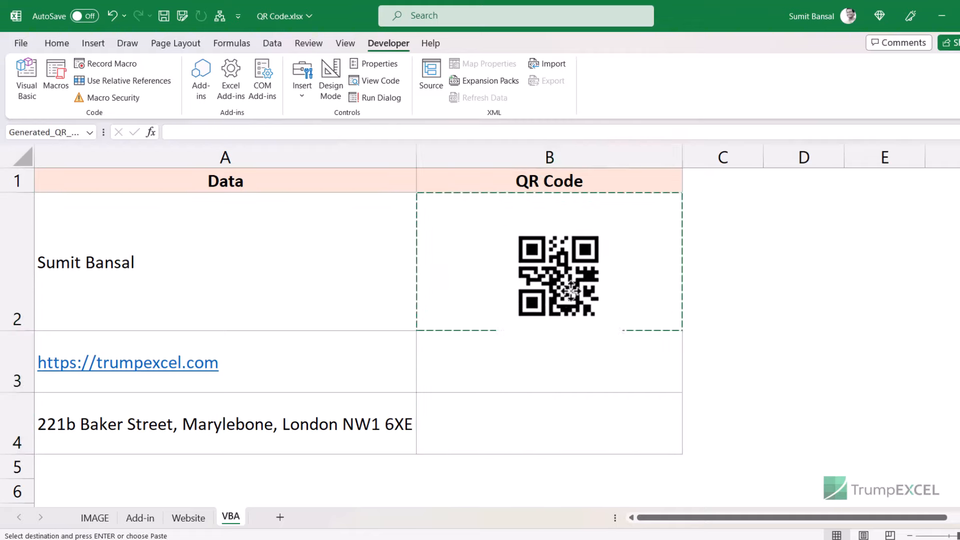
left_click_drag(634, 266, 832, 277)
left_click(547, 261)
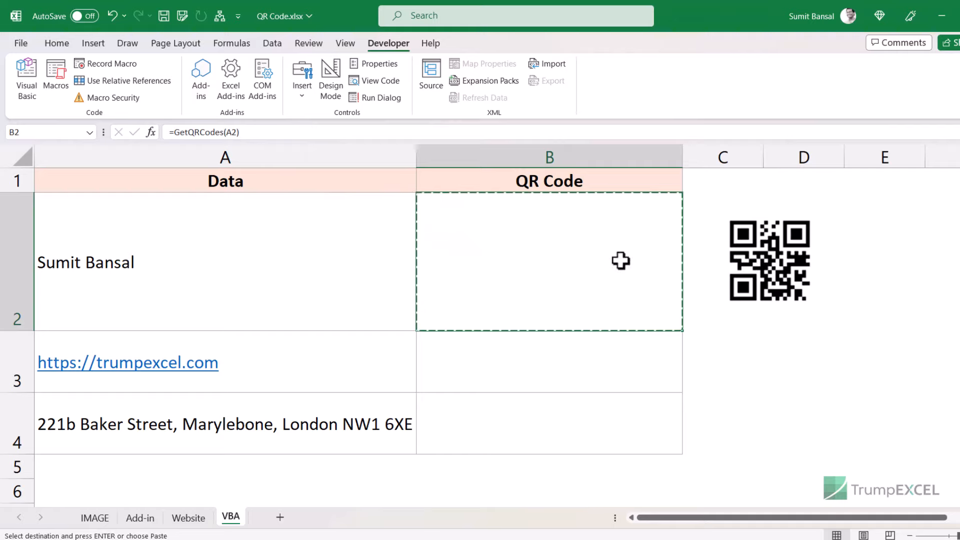
left_click_drag(609, 355, 608, 403)
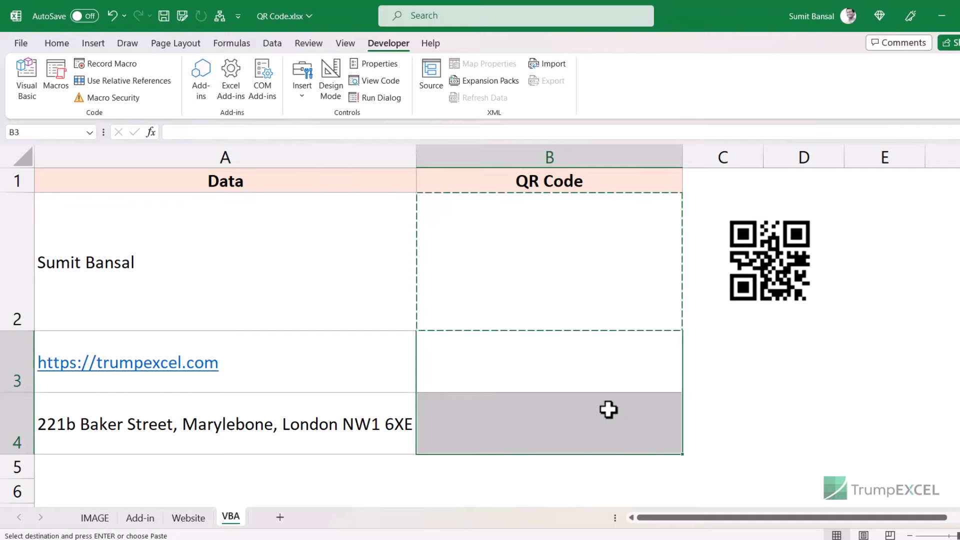
key("ctrl+v")
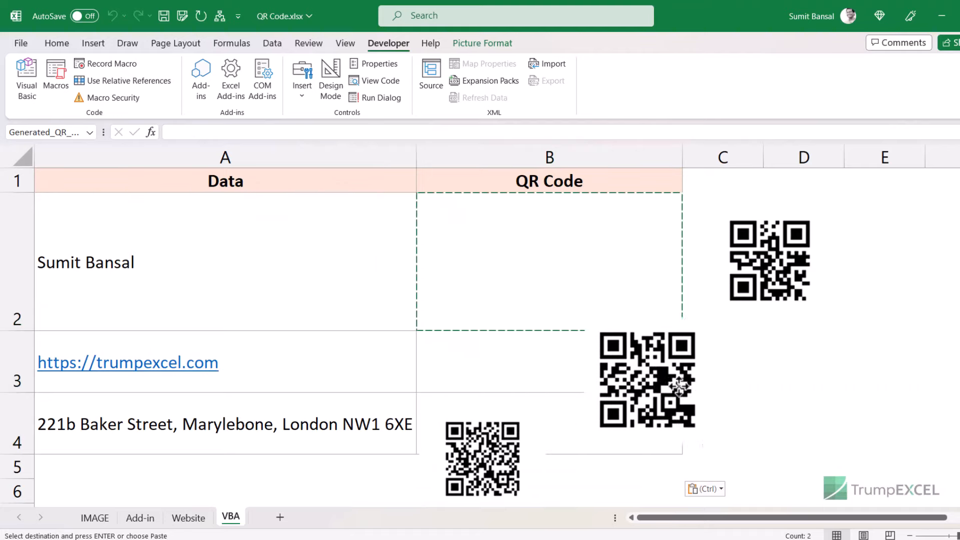
Separate the two new overlapping QR code pictures and make rows 3 and 4 taller to fit them
left_click_drag(678, 386, 696, 382)
left_click_drag(497, 463, 563, 451)
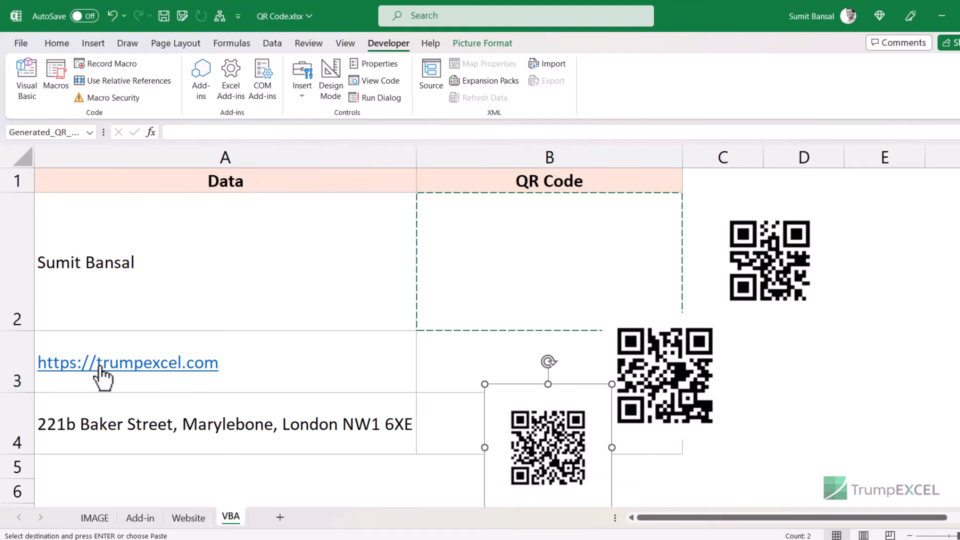
scroll(150, 360, "down", 2)
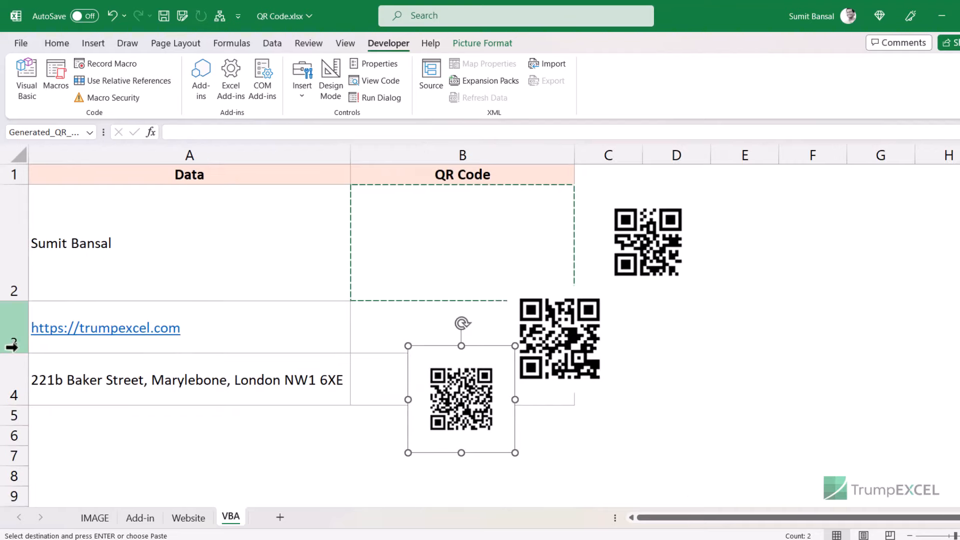
left_click_drag(11, 350, 13, 458)
Place the three QR code pictures in cells B2, B3 and B4 beside their matching data
scroll(167, 370, "down", 1)
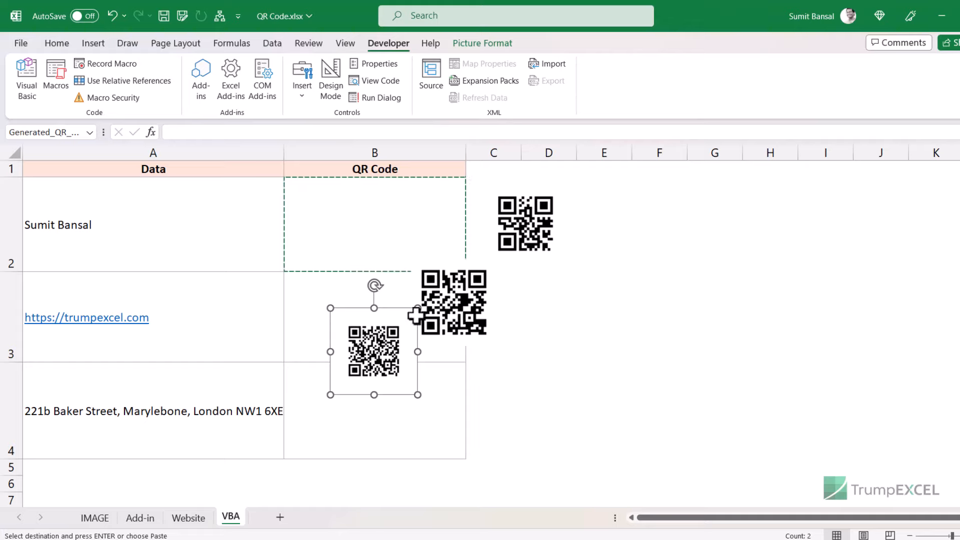
left_click_drag(415, 315, 354, 333)
left_click_drag(520, 227, 388, 226)
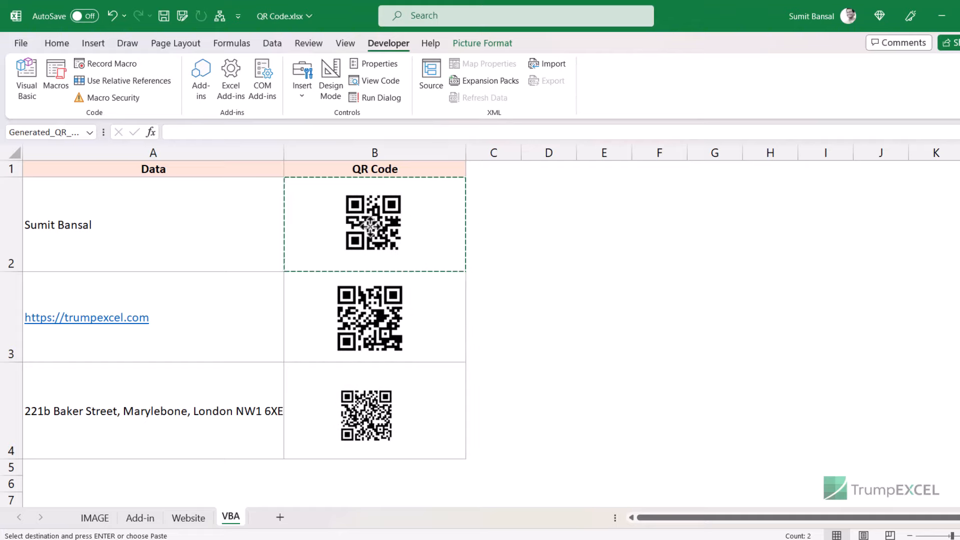
left_click(370, 226)
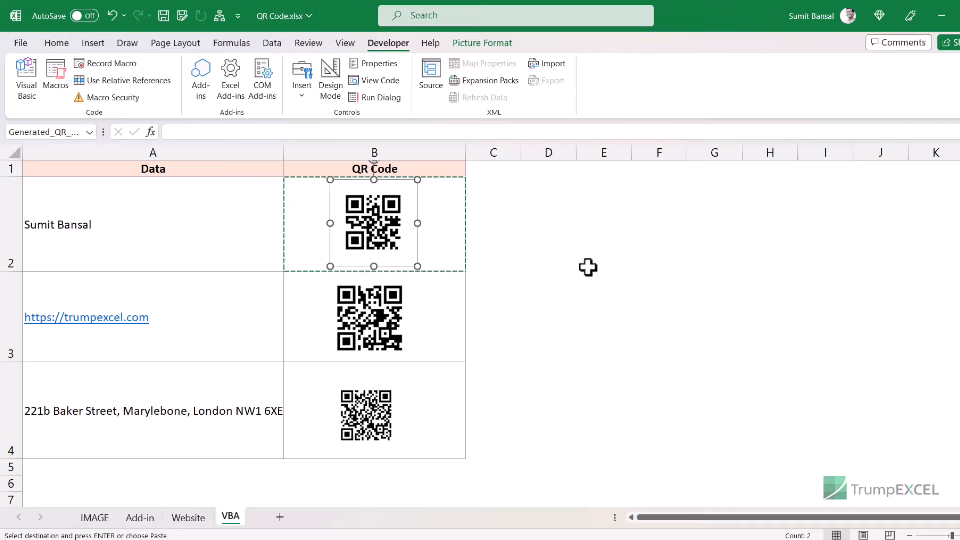